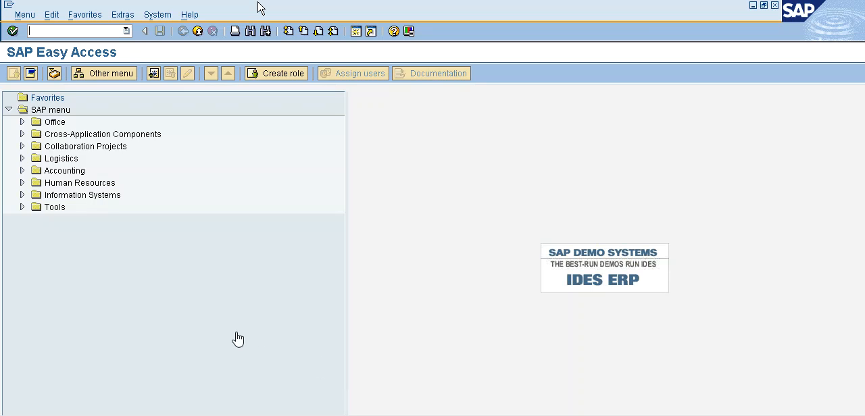
# - Run transaction spro and display the SAP Reference IMG
pyautogui.click(50, 31)
pyautogui.write('spro')
pyautogui.press('Return')
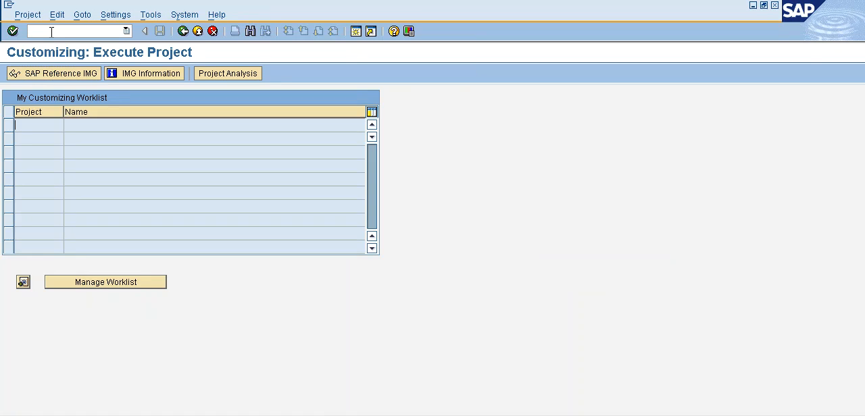
pyautogui.click(55, 79)
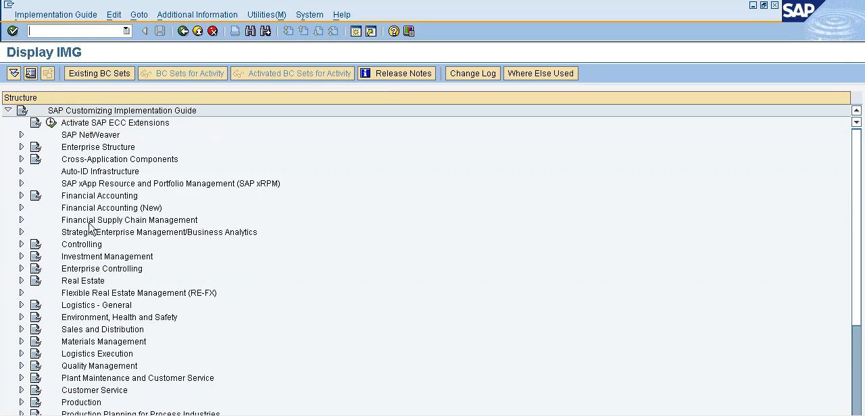
# - Open the Maintain Fiscal Year Variant activity under Financial Accounting (New), Global Settings, Ledgers, Fiscal Year and Posting Periods
pyautogui.click(20, 208)
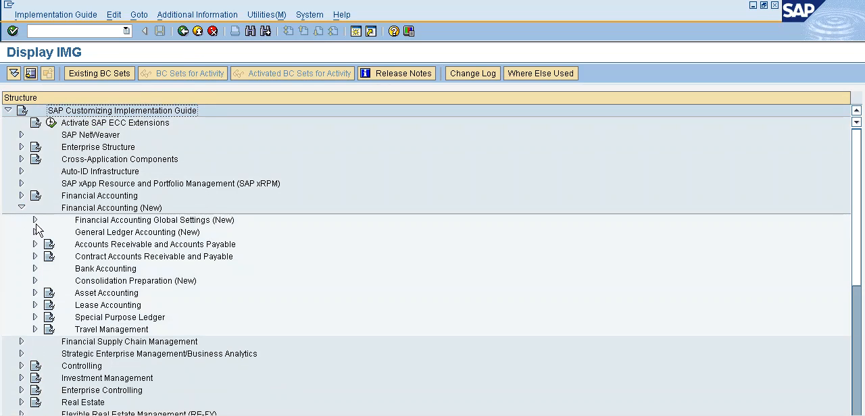
pyautogui.click(35, 221)
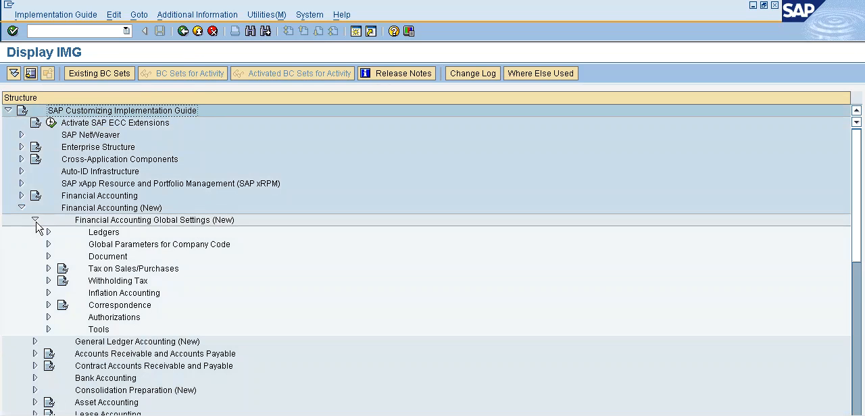
pyautogui.click(48, 233)
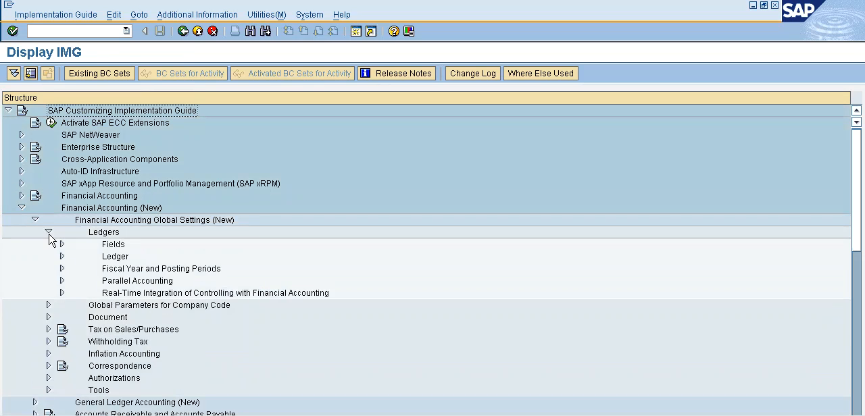
pyautogui.click(62, 270)
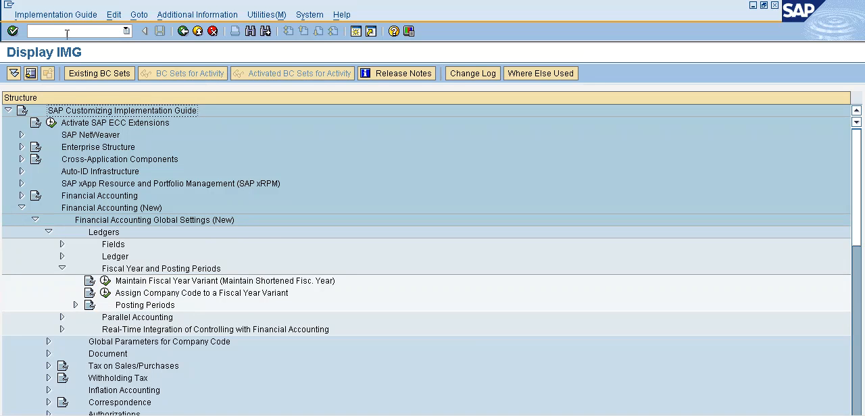
pyautogui.click(106, 281)
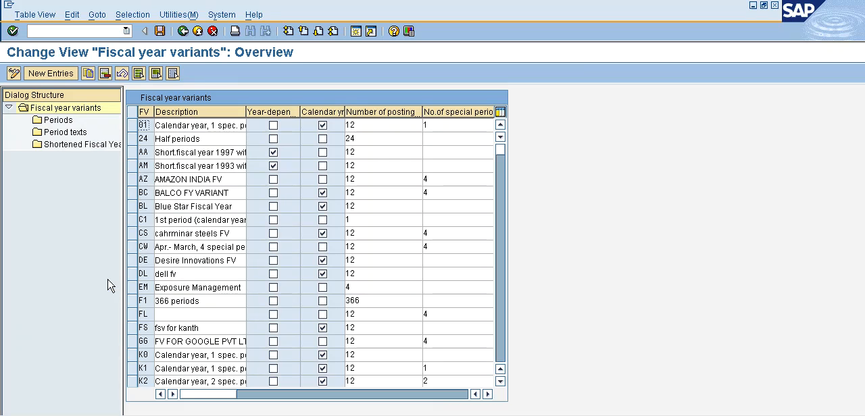
# - Add a new fiscal year variant PL with the description "POLO FV Variant"
pyautogui.click(47, 74)
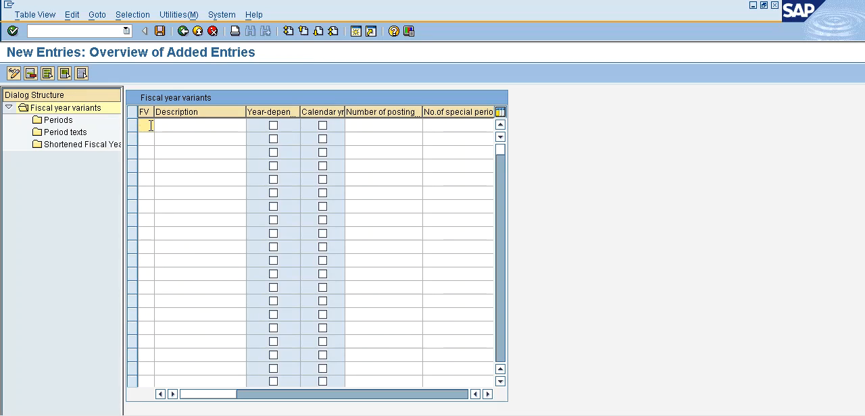
pyautogui.write('PL')
pyautogui.click(173, 126)
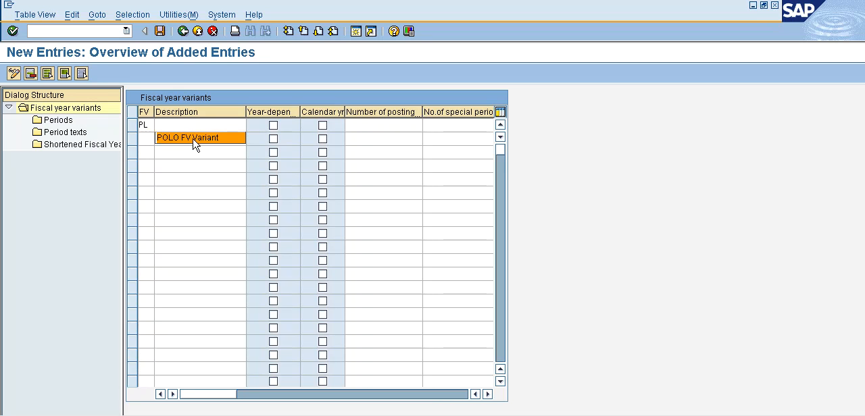
pyautogui.click(193, 138)
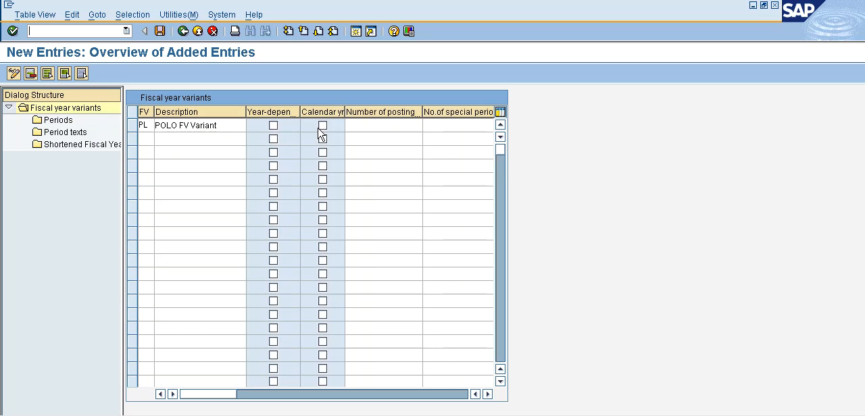
# - Give variant PL 12 posting periods and 4 special periods, and save it in the POLO GROUP OF INDUSTRIES customizing request
pyautogui.click(372, 127)
pyautogui.write('12')
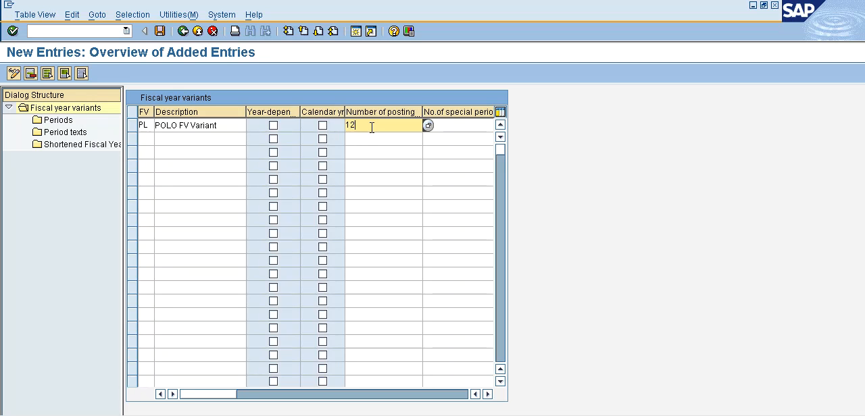
pyautogui.click(455, 125)
pyautogui.write('4')
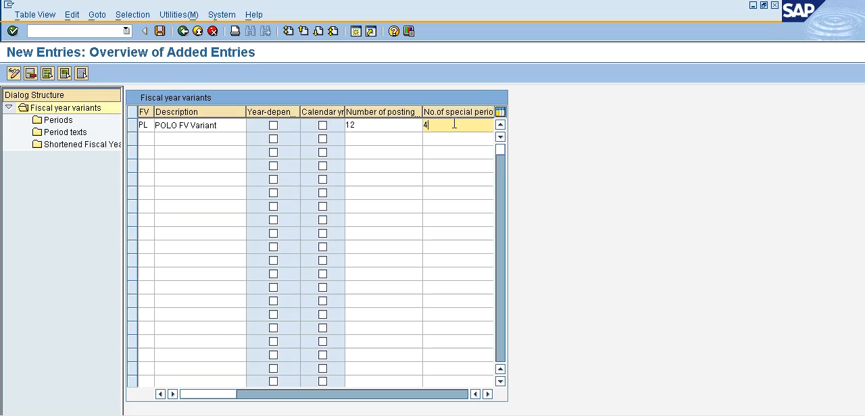
pyautogui.click(161, 31)
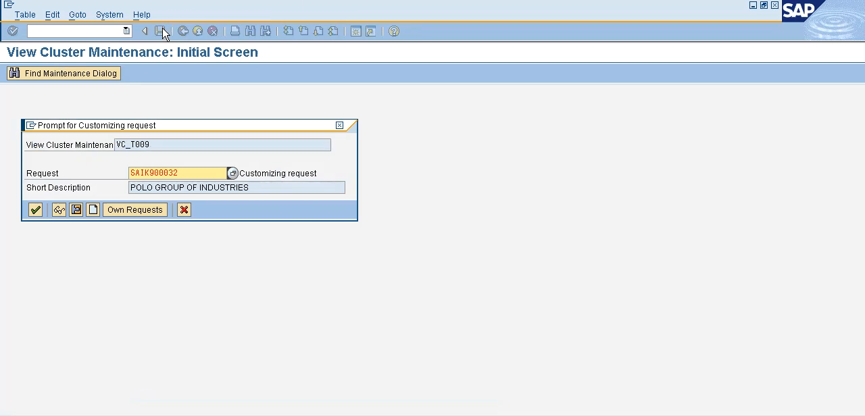
pyautogui.click(35, 210)
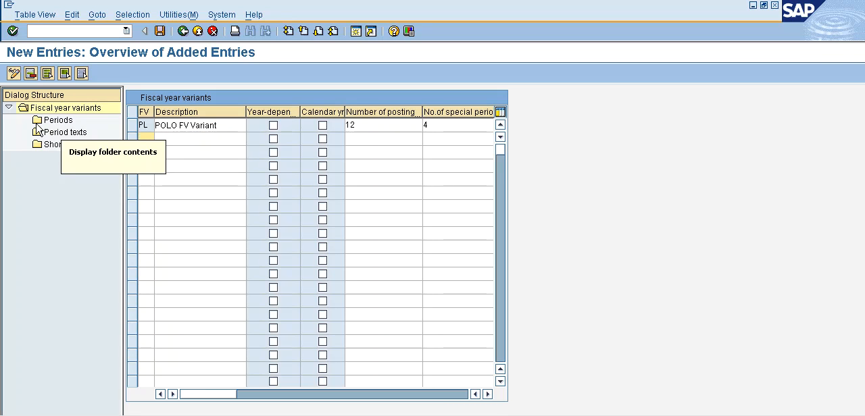
# - Open the Periods view of fiscal year variant PL and start new entries
pyautogui.click(57, 122)
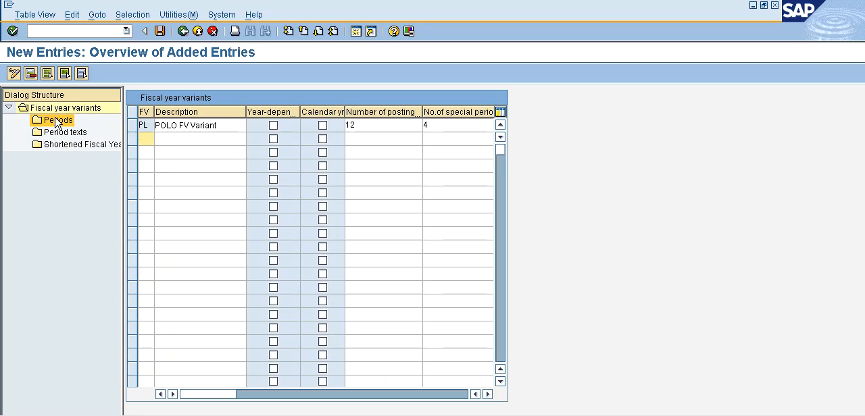
pyautogui.click(133, 126)
pyautogui.click(58, 121)
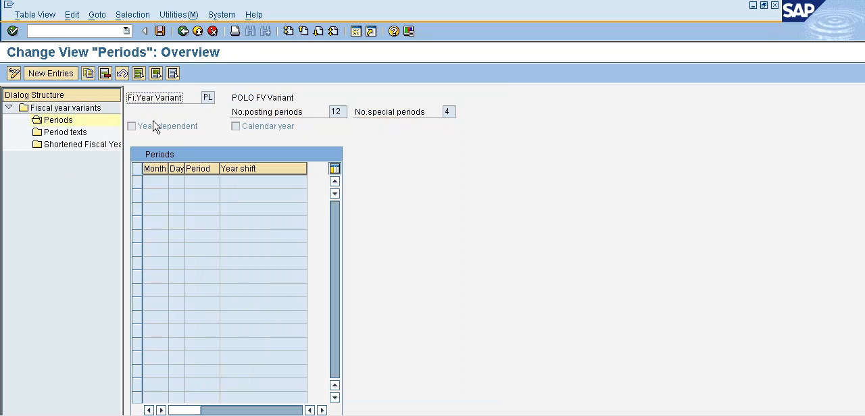
pyautogui.click(59, 77)
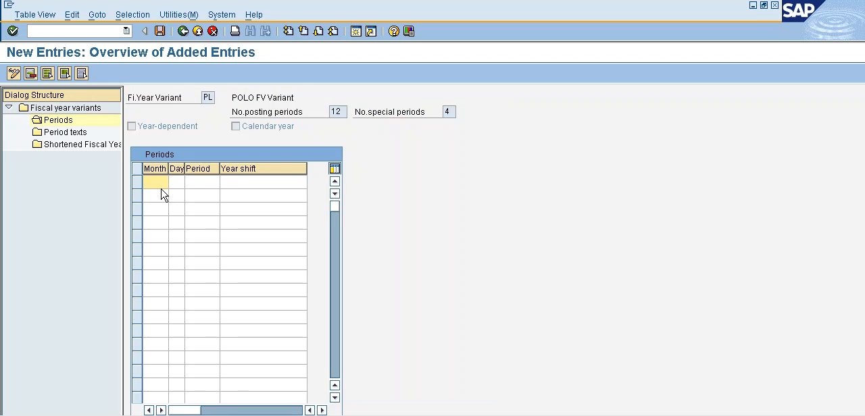
# - Enter months 1 to 12 in consecutive rows of the periods table
pyautogui.write('1')
pyautogui.press('Down')
pyautogui.write('2')
pyautogui.press('Down')
pyautogui.write('3')
pyautogui.press('Down')
pyautogui.write('4')
pyautogui.press('Down')
pyautogui.write('5')
pyautogui.press('Down')
pyautogui.write('6')
pyautogui.press('Down')
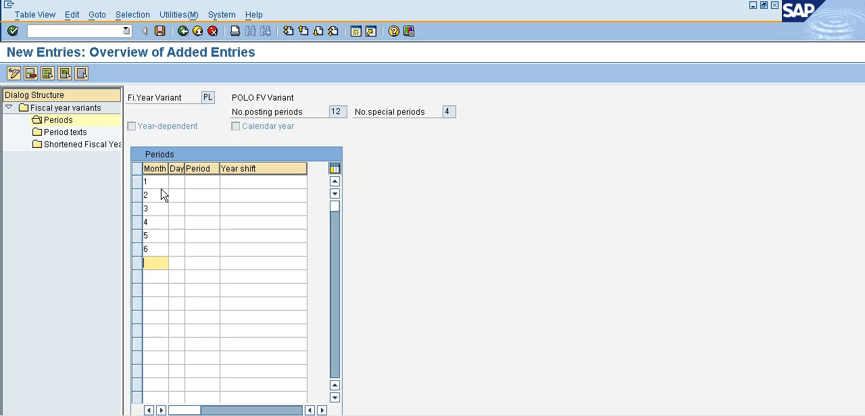
pyautogui.write('7')
pyautogui.press('Down')
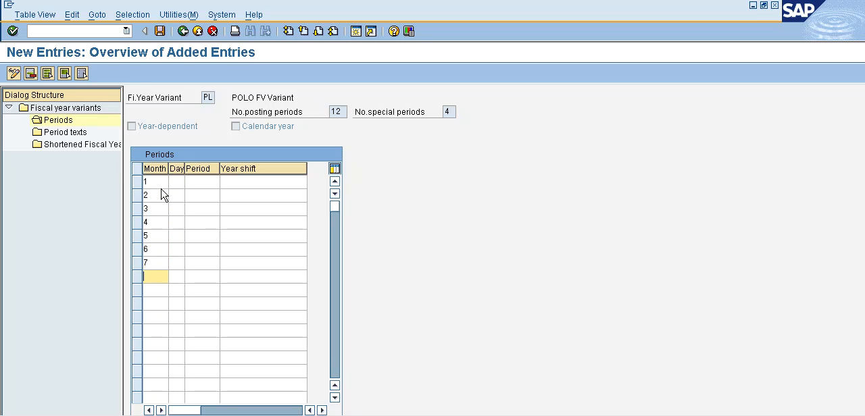
pyautogui.write('8')
pyautogui.press('Down')
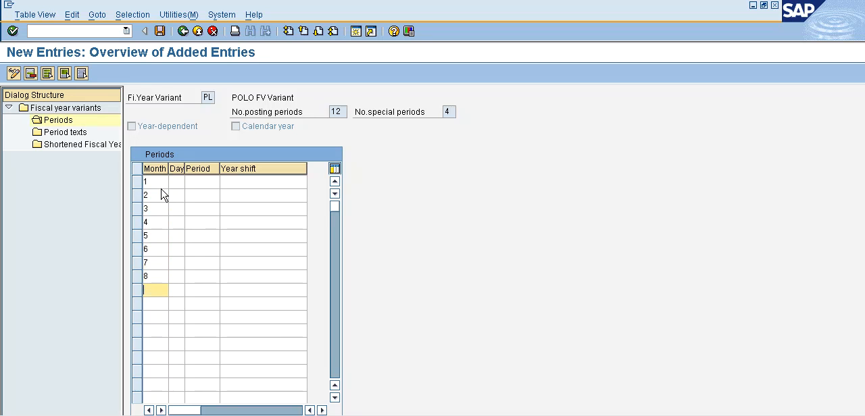
pyautogui.write('9')
pyautogui.press('Down')
pyautogui.write('10')
pyautogui.press('Down')
pyautogui.write('11')
pyautogui.press('Down')
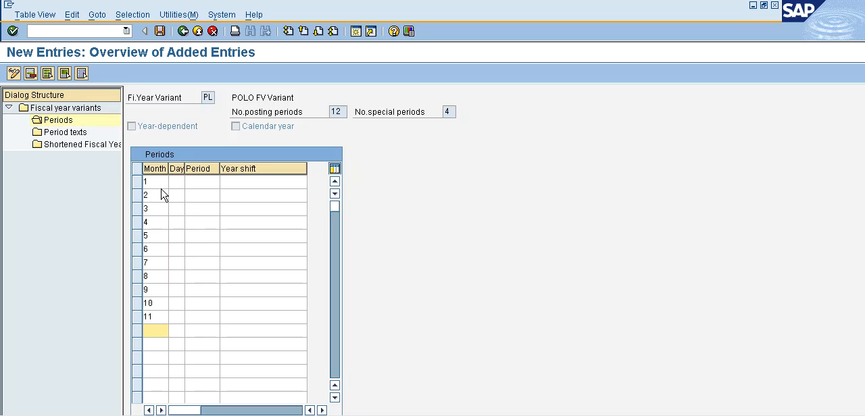
pyautogui.write('12')
# - Enter the days 31, 29, 31, 30, 31, 30, 31, 31, 30, 31, 30 and 31 for months 1 to 12
pyautogui.click(177, 181)
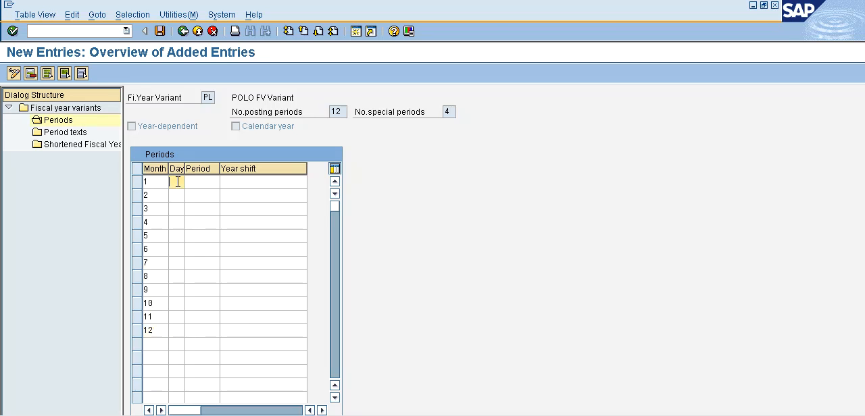
pyautogui.write('31')
pyautogui.press('Down')
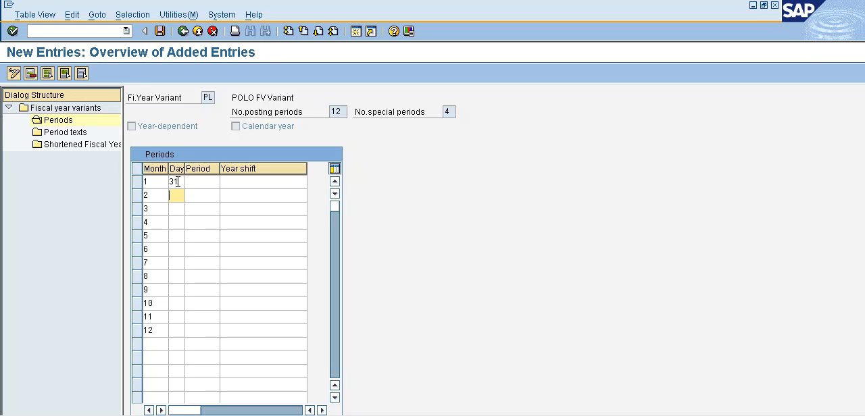
pyautogui.write('29')
pyautogui.press('Down')
pyautogui.write('31')
pyautogui.press('Down')
pyautogui.write('30')
pyautogui.press('Down')
pyautogui.write('31')
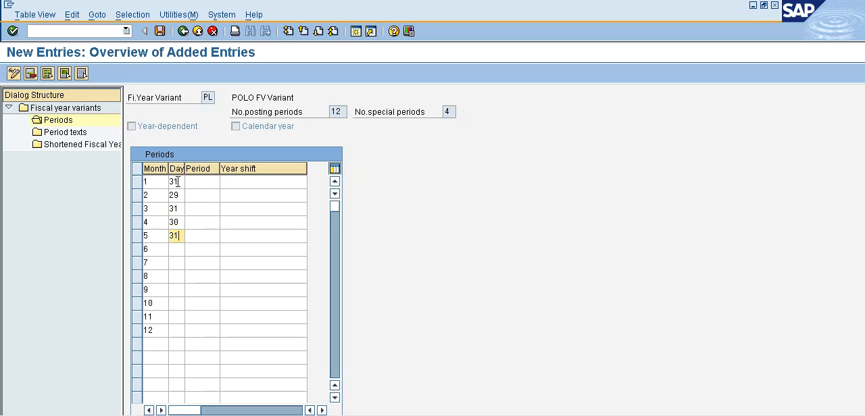
pyautogui.press('Down')
pyautogui.press('Down')
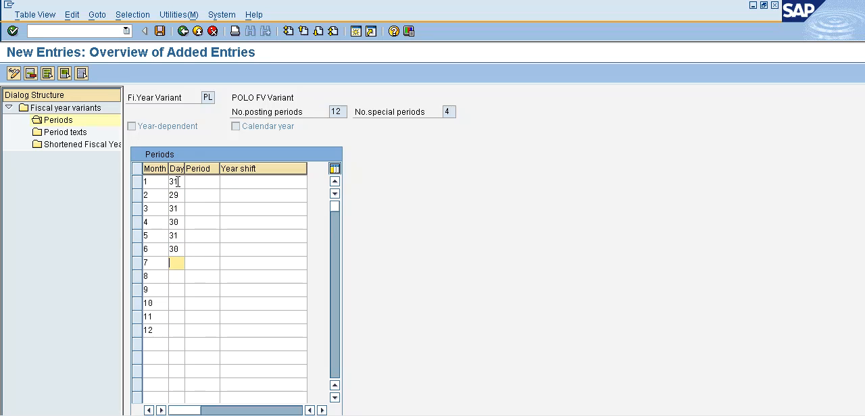
pyautogui.write('31')
pyautogui.press('Down')
pyautogui.write('31')
pyautogui.press('Down')
pyautogui.write('3')
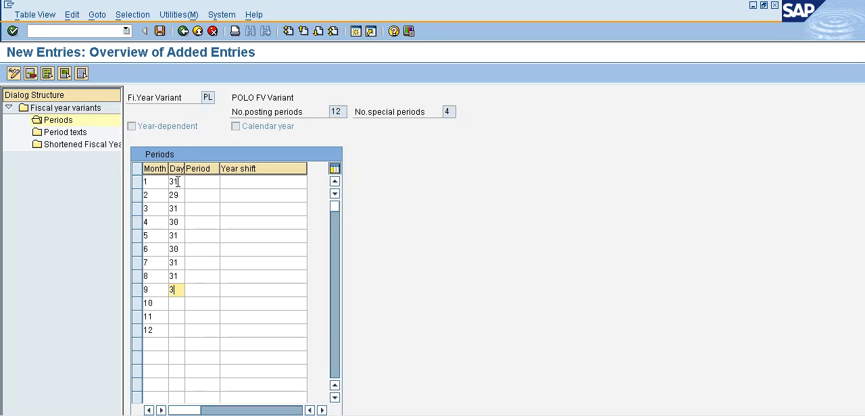
pyautogui.write('0')
pyautogui.press('Down')
pyautogui.write('31')
pyautogui.press('Down')
pyautogui.write('30')
pyautogui.press('Down')
pyautogui.write('3')
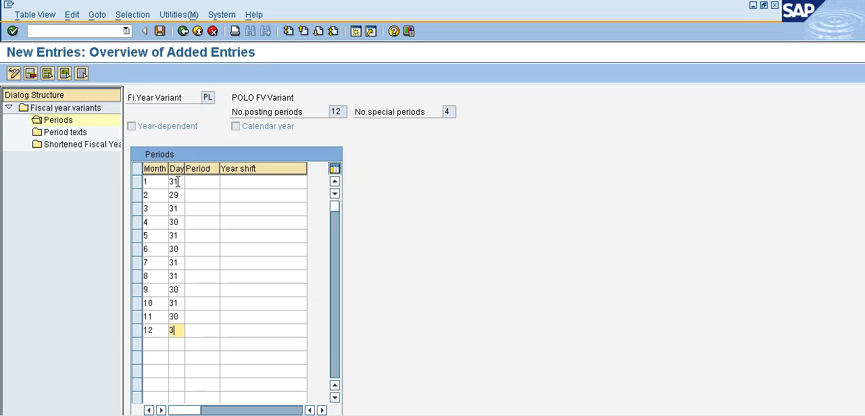
pyautogui.write('1')
# - Assign posting periods 1 to 9 to months 4 to 12 in order
pyautogui.click(205, 224)
pyautogui.write('1')
pyautogui.press('Down')
pyautogui.write('2')
pyautogui.press('Down')
pyautogui.write('3')
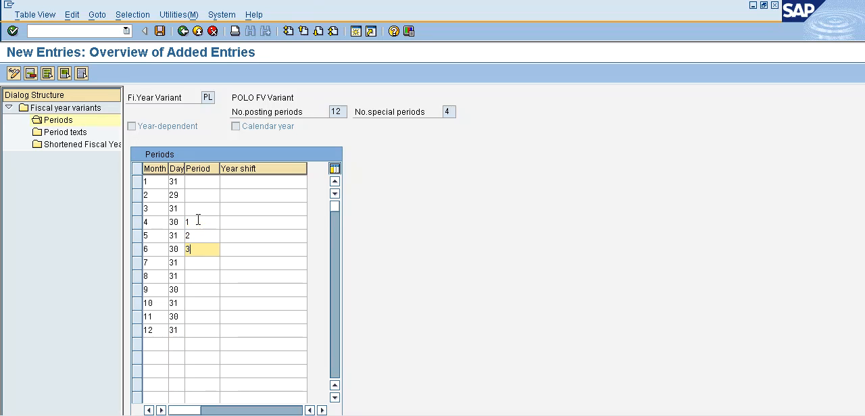
pyautogui.press('Down')
pyautogui.write('4')
pyautogui.press('Down')
pyautogui.write('5')
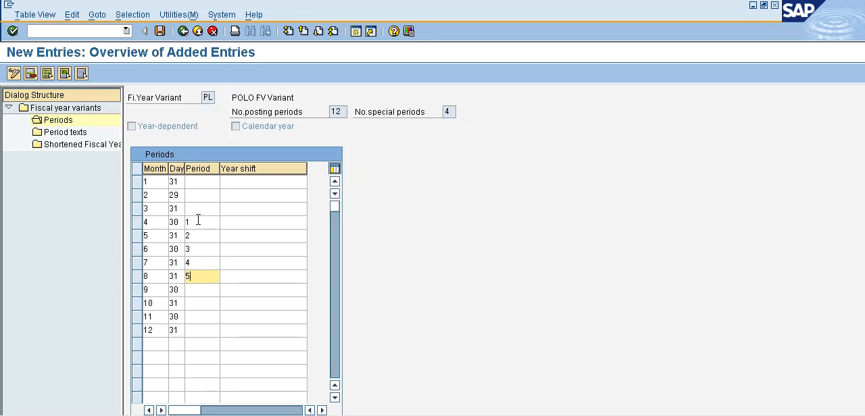
pyautogui.press('Down')
pyautogui.write('6')
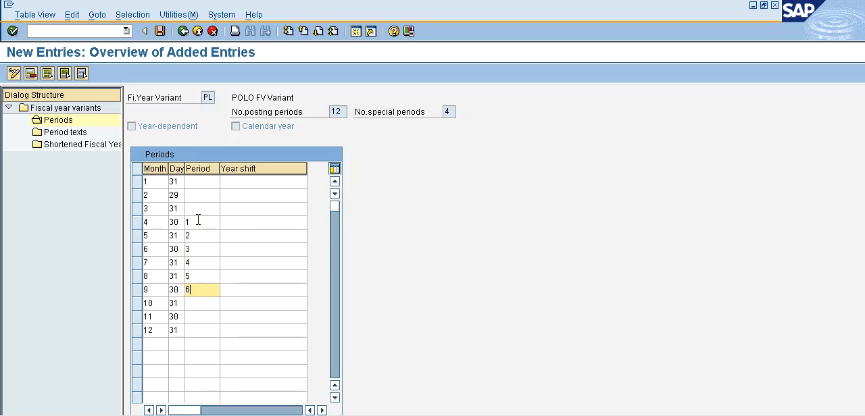
pyautogui.press('Down')
pyautogui.write('7')
pyautogui.press('Down')
pyautogui.write('8')
pyautogui.press('Down')
pyautogui.write('9')
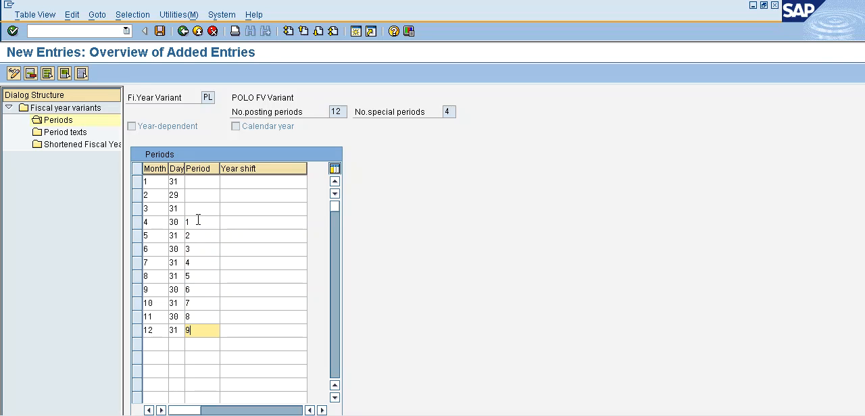
# - Assign posting periods 10, 11 and 12 to months 1, 2 and 3
pyautogui.click(205, 178)
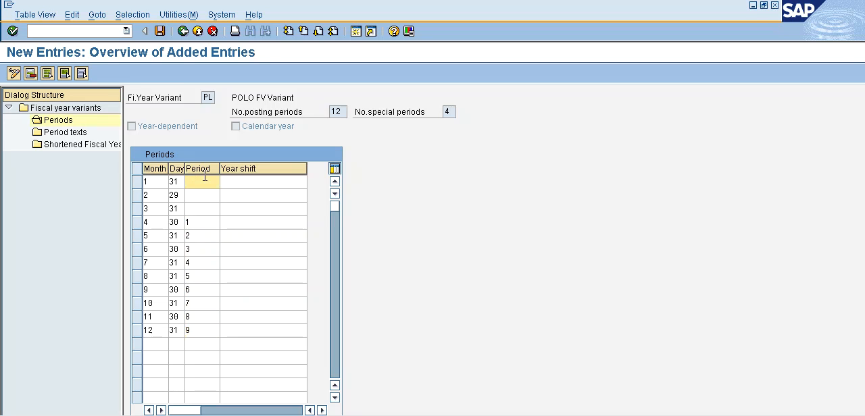
pyautogui.write('10')
pyautogui.press('Down')
pyautogui.write('11')
pyautogui.press('Down')
pyautogui.write('12')
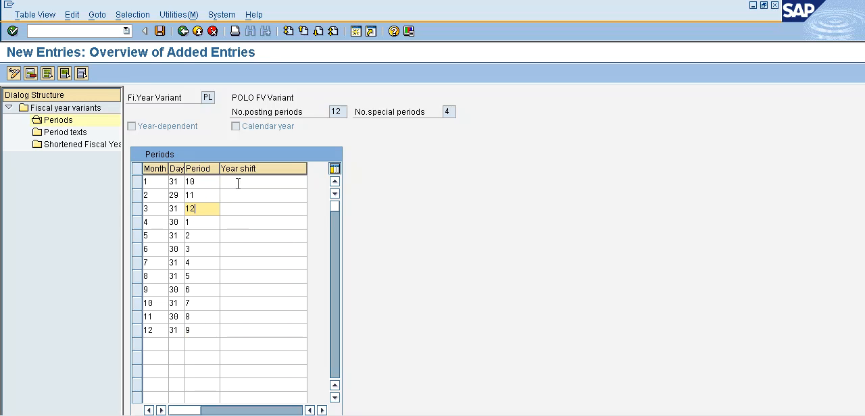
# - Enter a year shift of -1 for months 1, 2 and 3 in the periods table
pyautogui.click(238, 183)
pyautogui.write('-1')
pyautogui.press('Down')
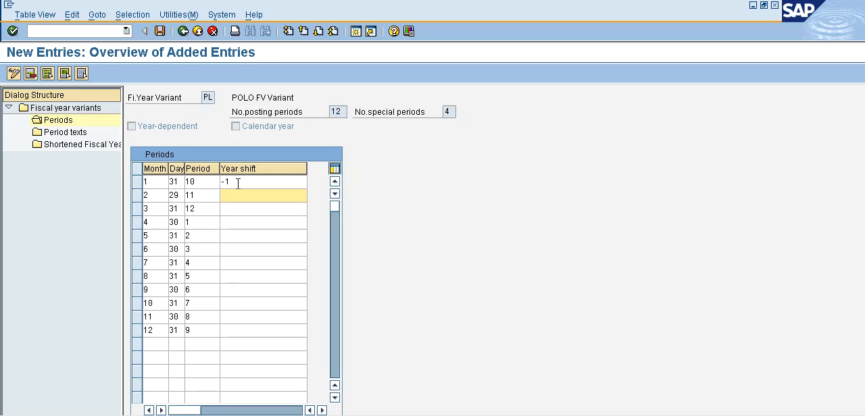
pyautogui.write('-1')
pyautogui.press('Down')
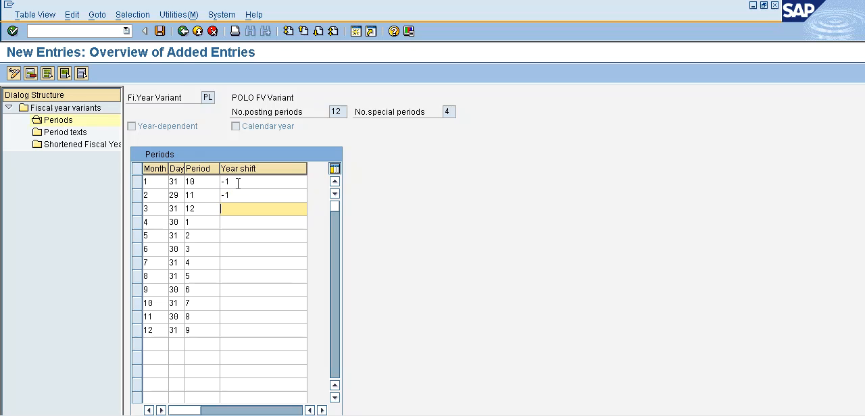
pyautogui.write('-1')
pyautogui.press('Down')
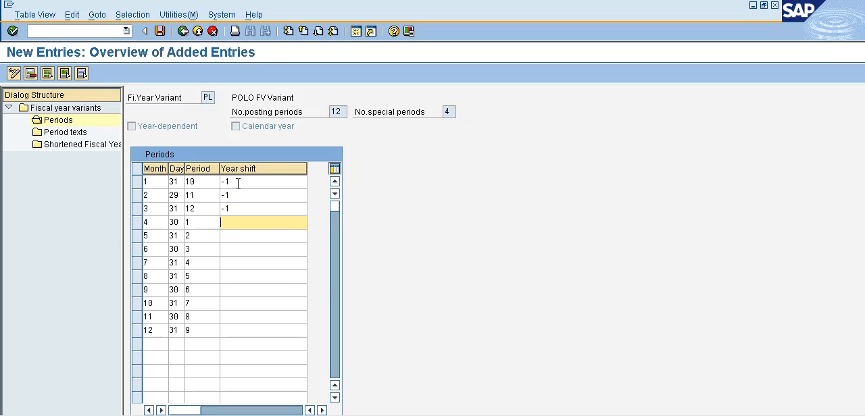
# - Enter a year shift of 0 for months 4 to 12 and confirm the period entries
pyautogui.write('0')
pyautogui.press('Down')
pyautogui.write('0')
pyautogui.press('Down')
pyautogui.write('0')
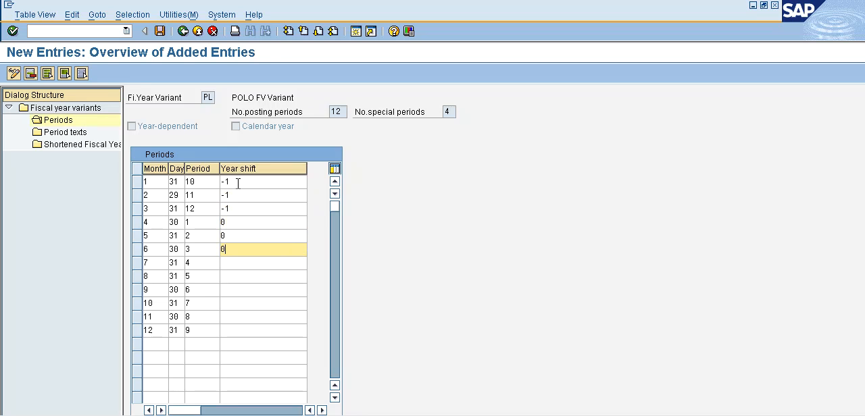
pyautogui.press('Down')
pyautogui.write('0')
pyautogui.press('Down')
pyautogui.write('0')
pyautogui.press('Down')
pyautogui.write('0')
pyautogui.press('Down')
pyautogui.write('0')
pyautogui.press('Down')
pyautogui.write('0')
pyautogui.press('Down')
pyautogui.write('0')
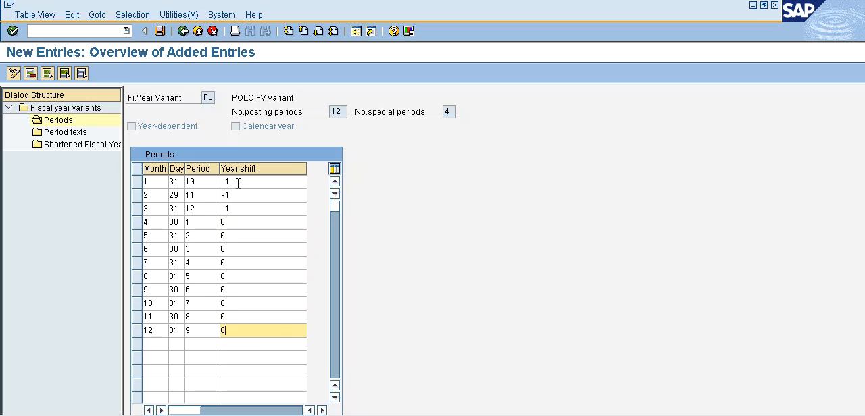
pyautogui.press('Return')
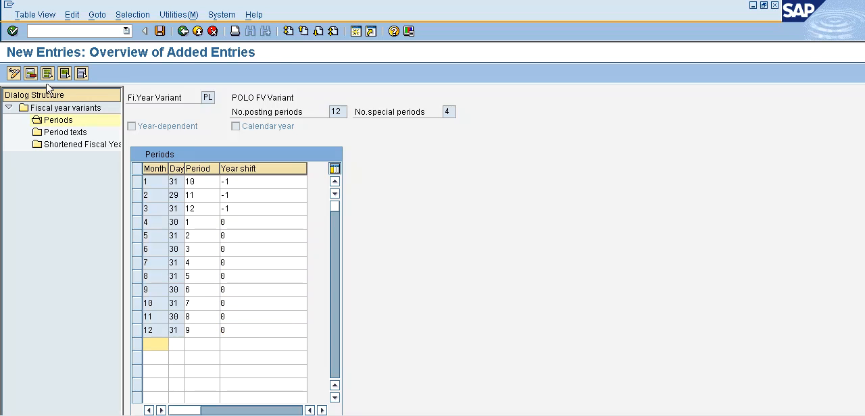
# - Save the period definitions of variant PL and return to the implementation guide
pyautogui.click(160, 32)
pyautogui.click(82, 30)
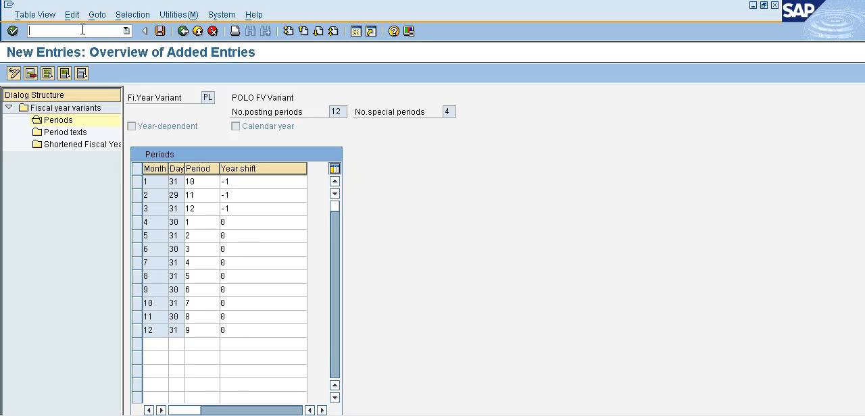
pyautogui.click(183, 32)
pyautogui.click(183, 32)
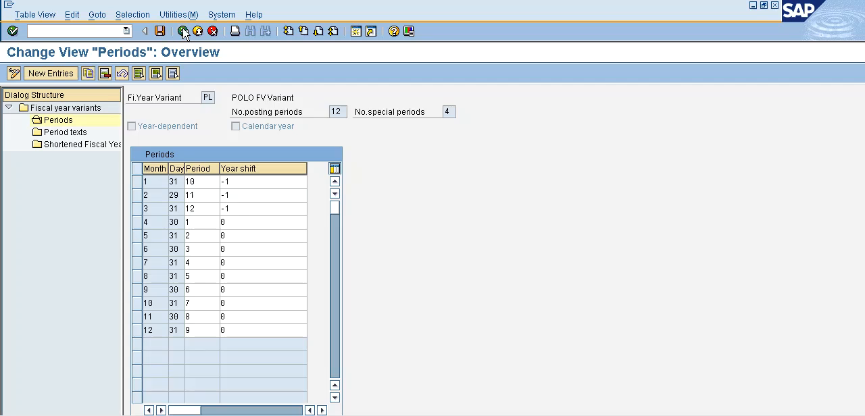
pyautogui.click(184, 32)
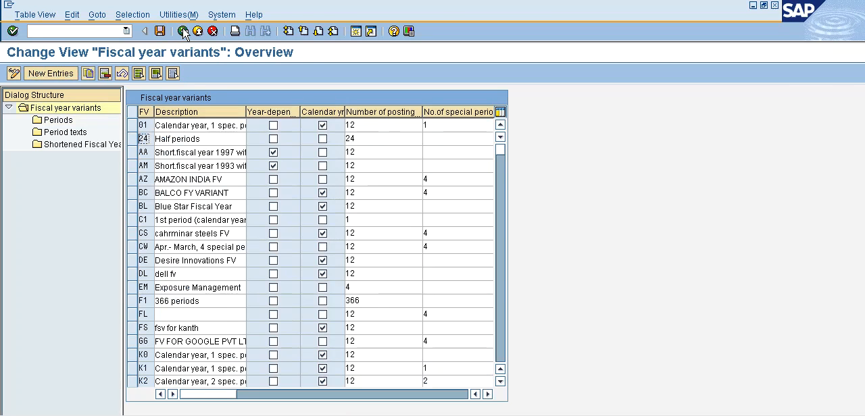
pyautogui.click(183, 32)
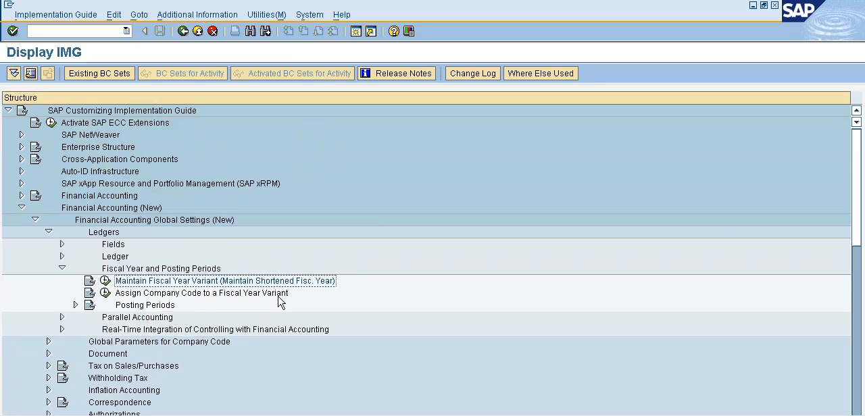
# - Open the Assign Company Code to a Fiscal Year Variant activity and position the list at company code POLO
pyautogui.click(105, 293)
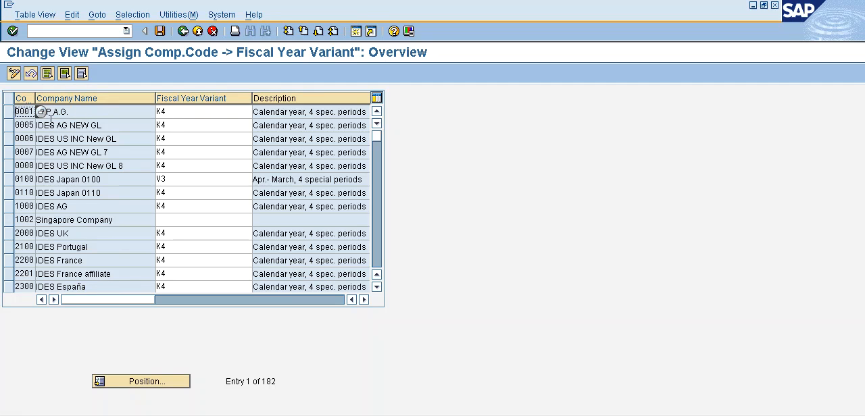
pyautogui.click(144, 382)
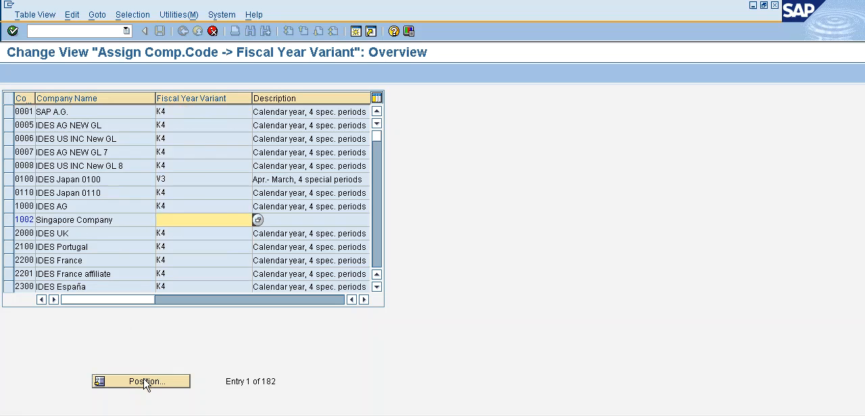
pyautogui.write('polo')
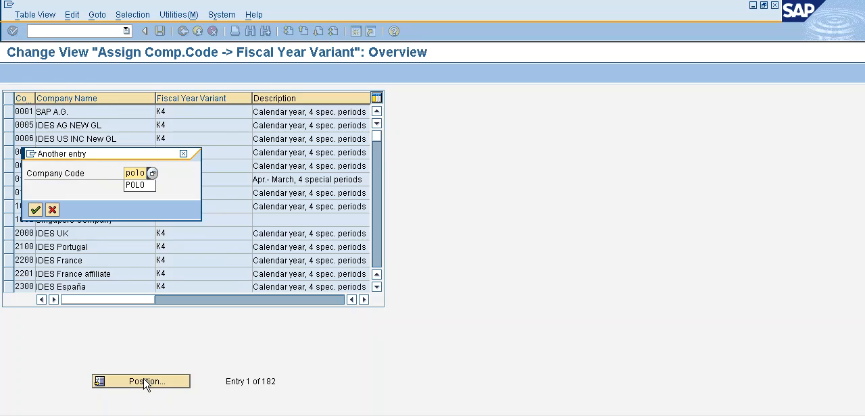
pyautogui.press('Return')
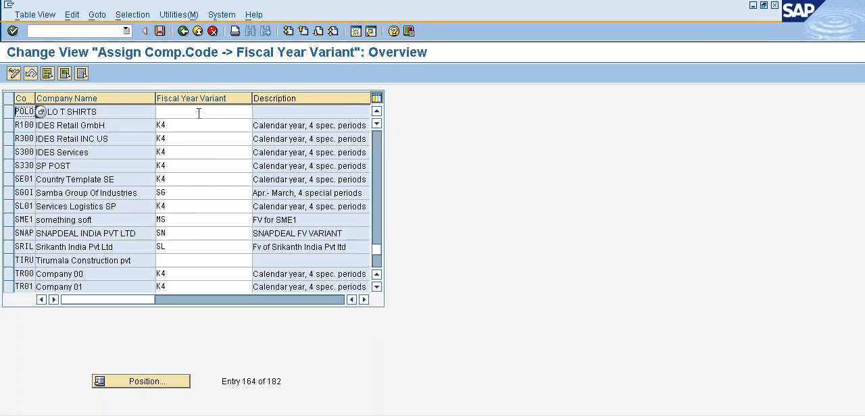
# - Find fiscal year variant PL among the possible values, assign it to company code POLO and save the assignment
pyautogui.click(198, 114)
pyautogui.click(261, 113)
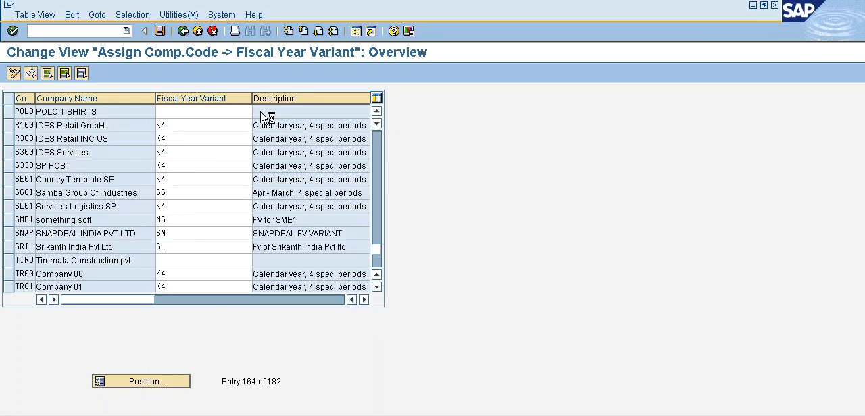
pyautogui.click(76, 146)
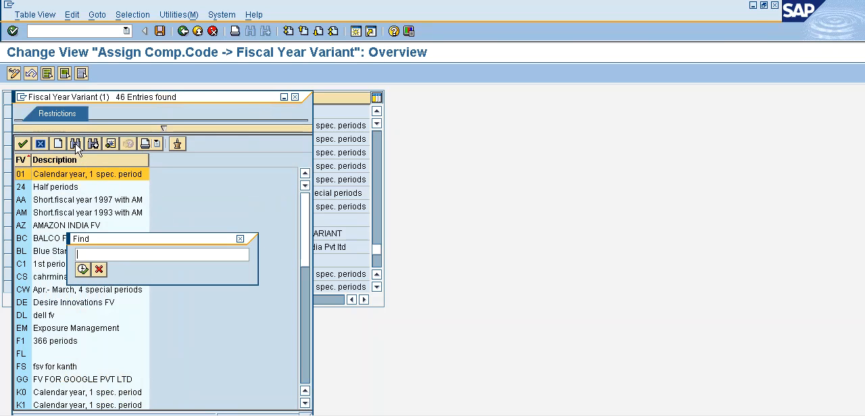
pyautogui.write('PL')
pyautogui.press('Return')
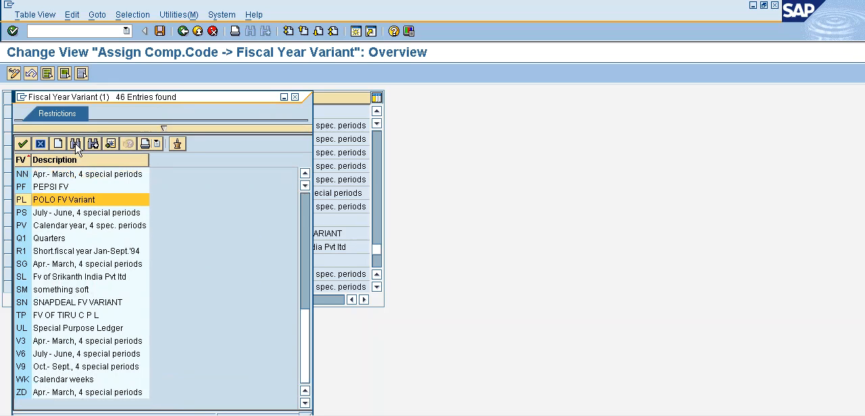
pyautogui.doubleClick(58, 200)
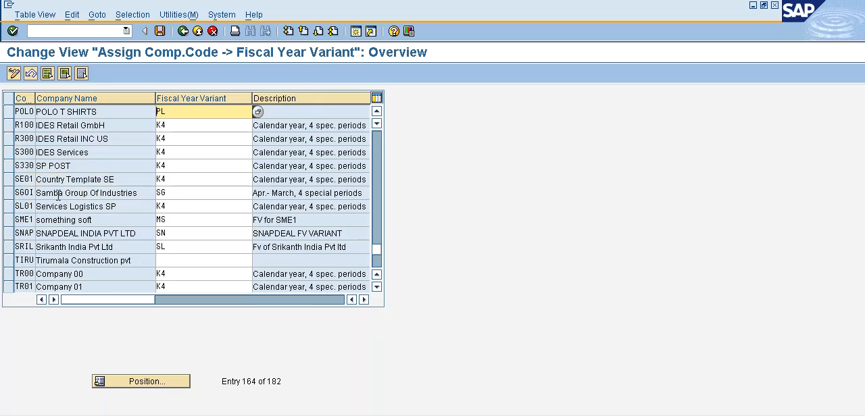
pyautogui.press('Return')
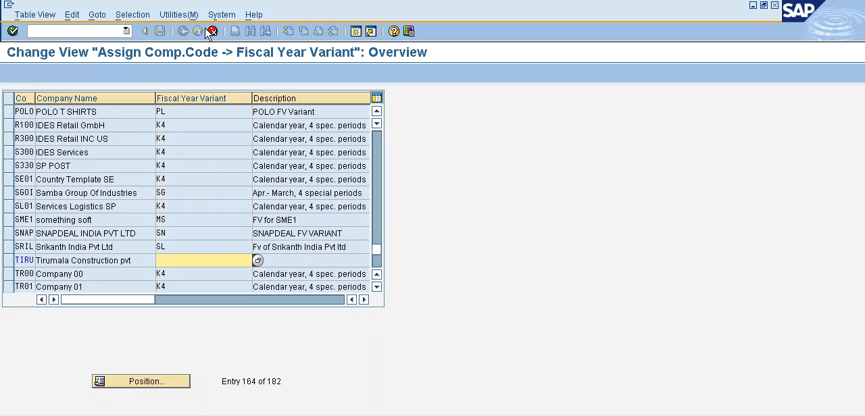
pyautogui.click(160, 31)
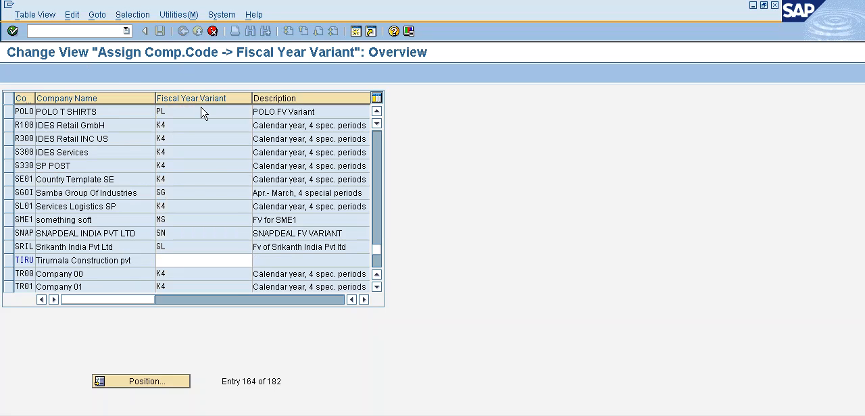
pyautogui.click(36, 209)
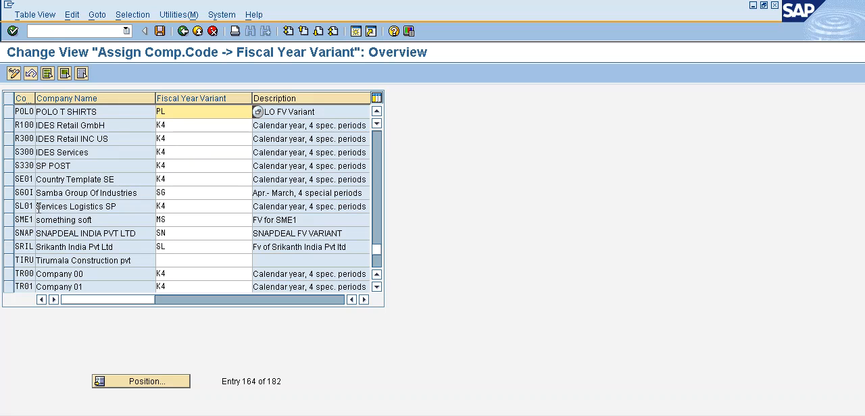
# - Run /nob29, look through the fiscal year variants overview for the PL entry and leave the transaction
pyautogui.click(52, 31)
pyautogui.write('/no')
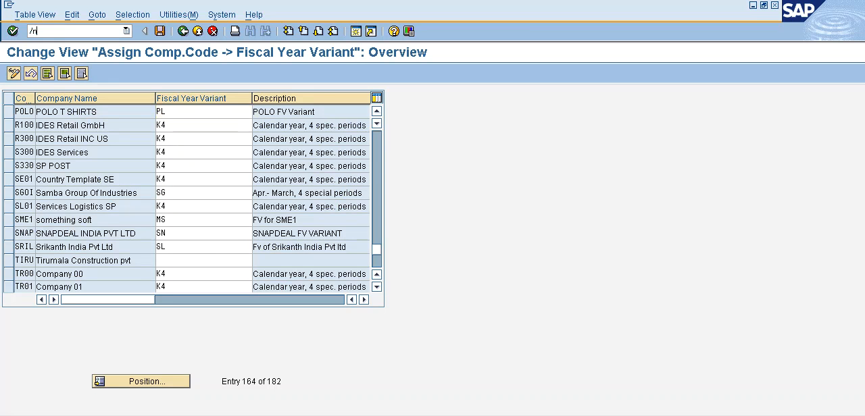
pyautogui.write('b29')
pyautogui.press('Return')
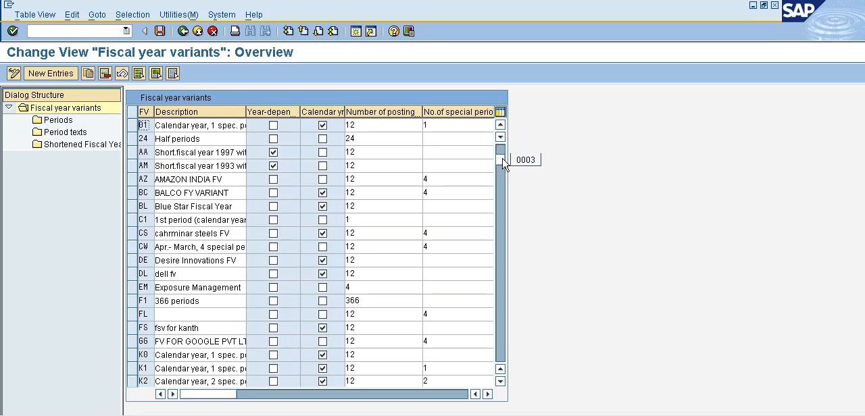
pyautogui.scroll(-1, 504, 162)
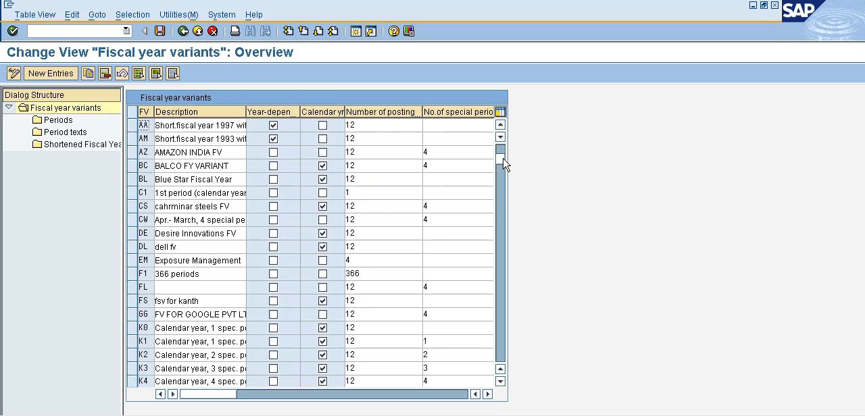
pyautogui.moveTo(504, 165); pyautogui.dragTo(506, 239)
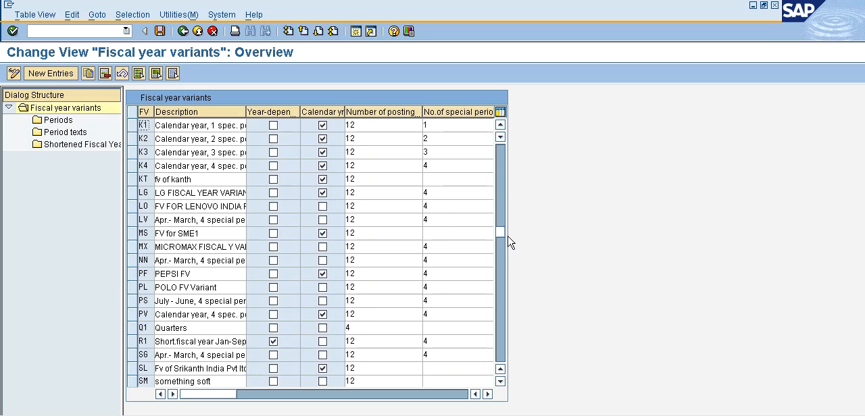
pyautogui.scroll(-2, 609, 231)
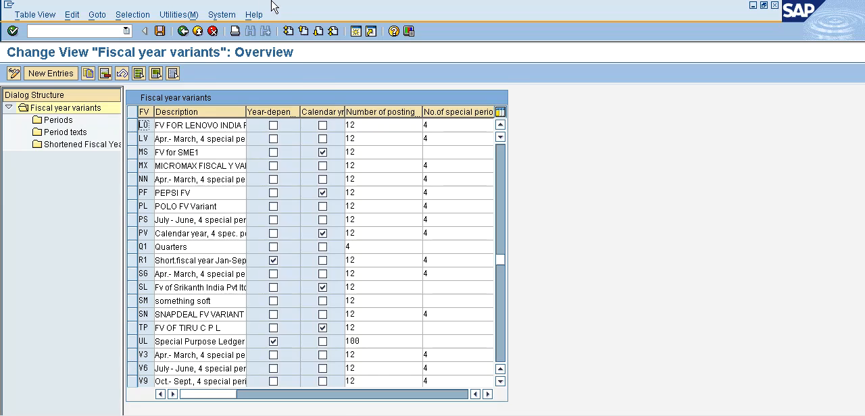
pyautogui.press('F3')
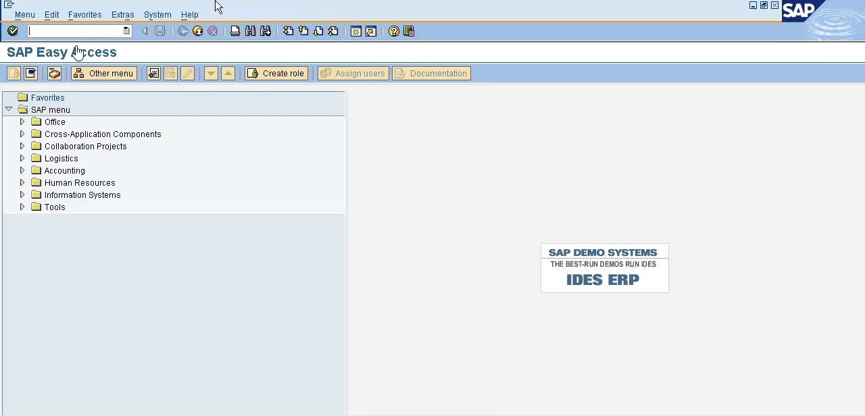
# - Run transaction SPRO and display the SAP Reference IMG
pyautogui.write('spro')
pyautogui.press('Return')
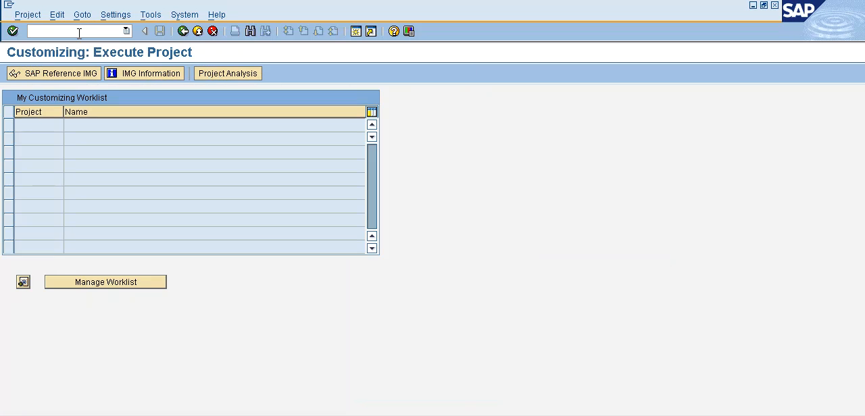
pyautogui.click(78, 76)
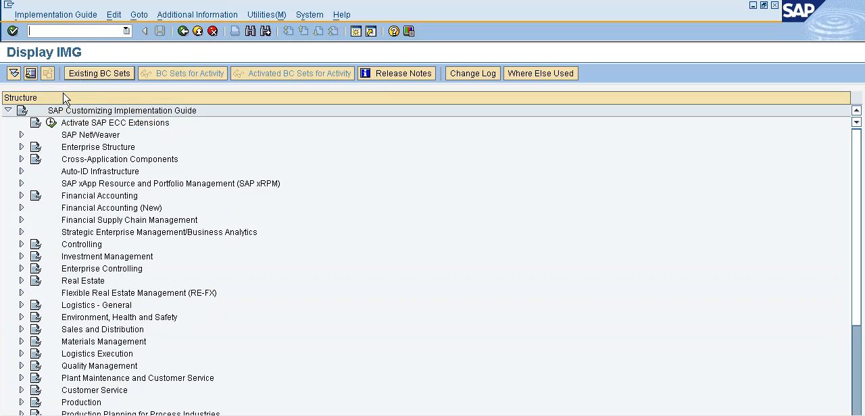
# - Open Define Variants for Open Posting Periods within the Posting Periods node of Financial Accounting (New), under Ledgers > Fiscal Year and Posting Periods
pyautogui.click(22, 209)
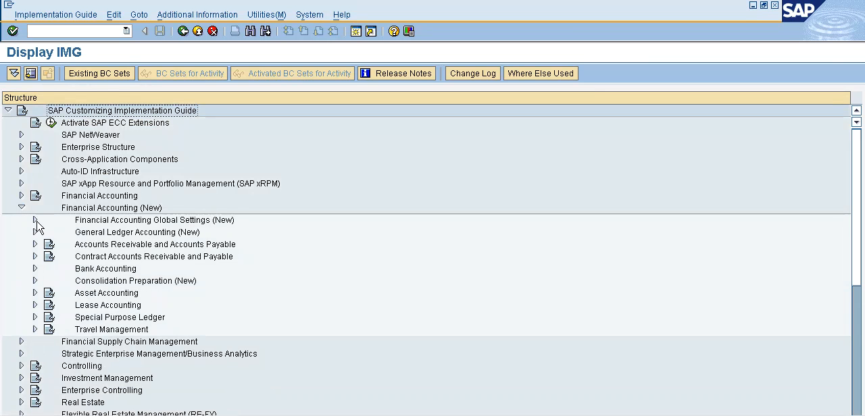
pyautogui.click(35, 220)
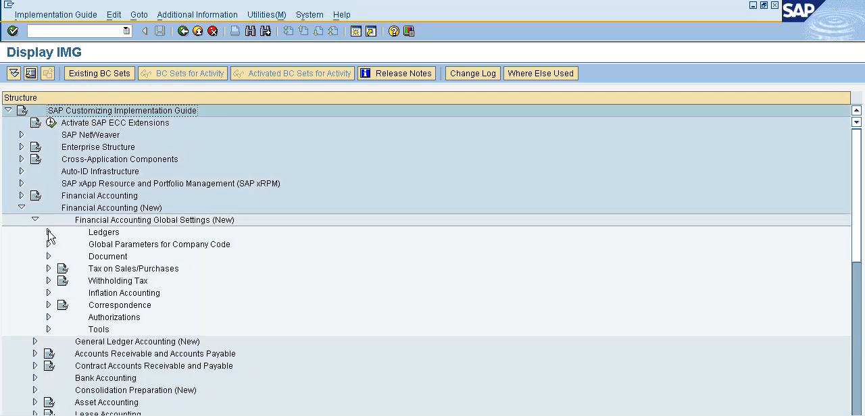
pyautogui.click(48, 233)
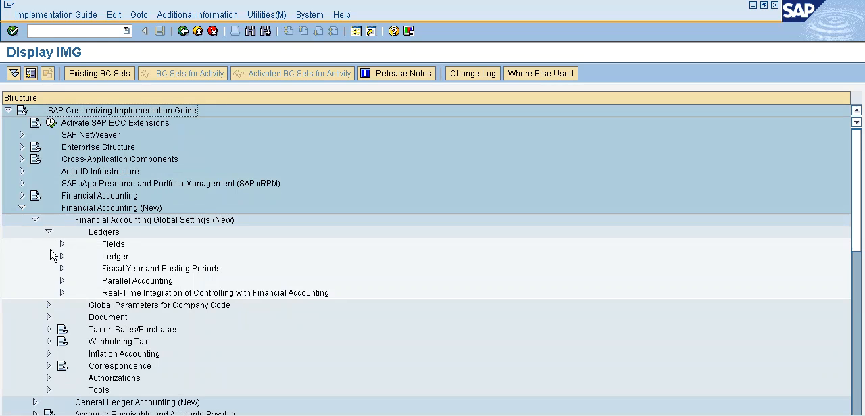
pyautogui.click(62, 269)
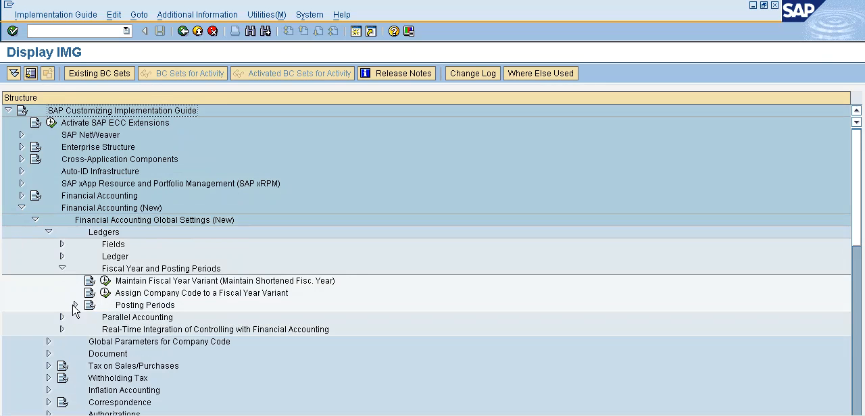
pyautogui.click(75, 306)
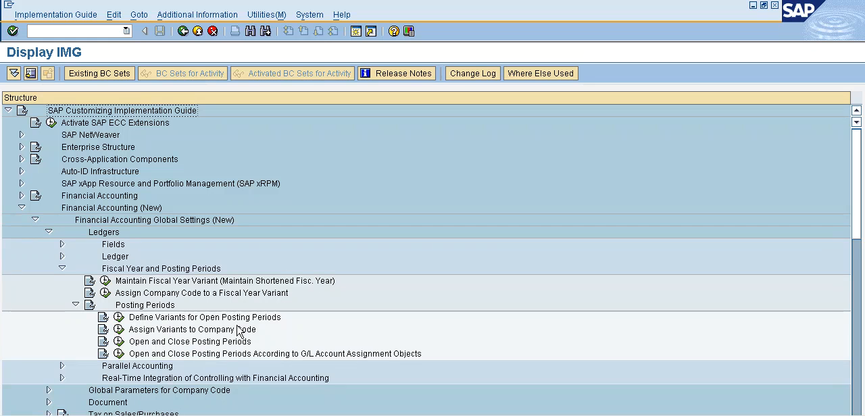
pyautogui.click(119, 318)
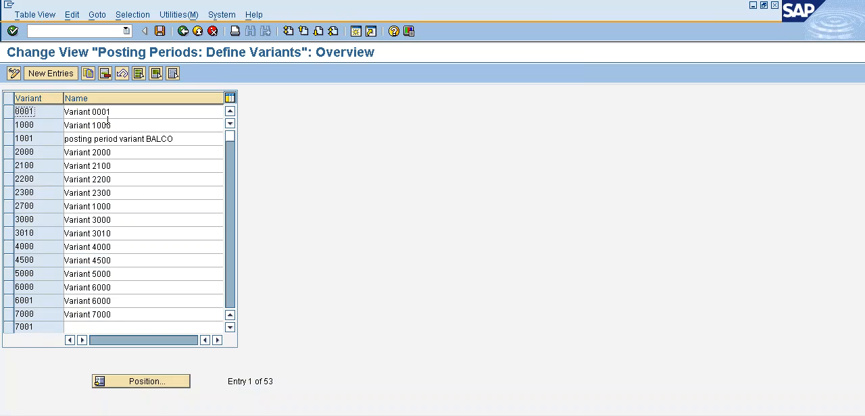
# - Add a new posting period variant POLO with the name "POLO Posting Period"
pyautogui.click(54, 73)
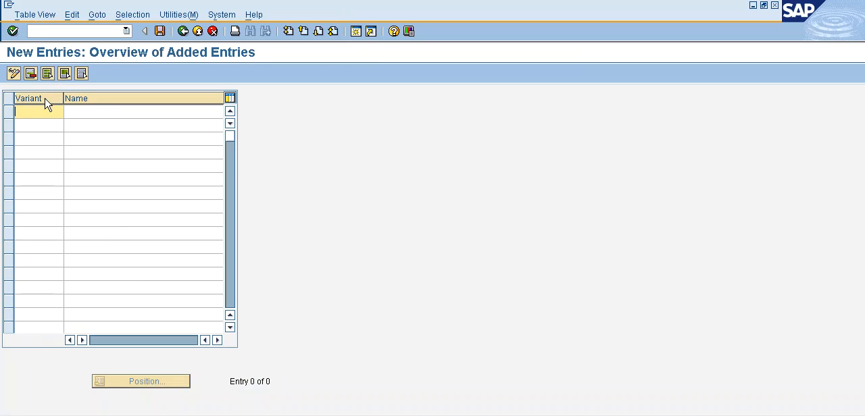
pyautogui.write('POLO')
pyautogui.click(90, 113)
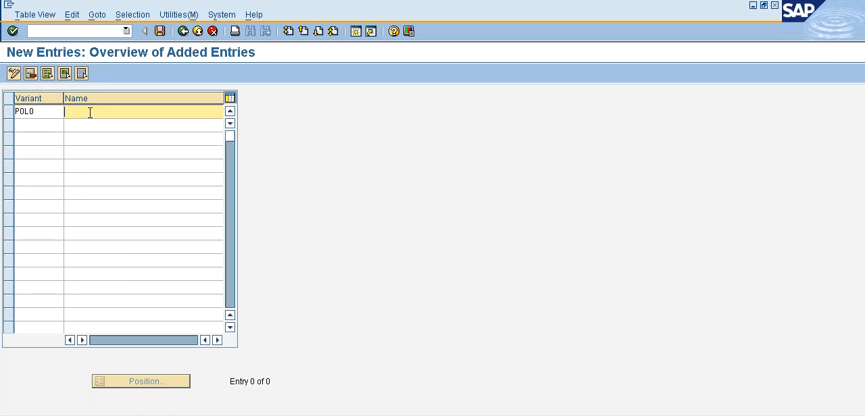
pyautogui.write('POLO Posting Period')
# - Save the new variant in the POLO GROUP OF INDUSTRIES customizing request and return to the IMG structure
pyautogui.click(160, 31)
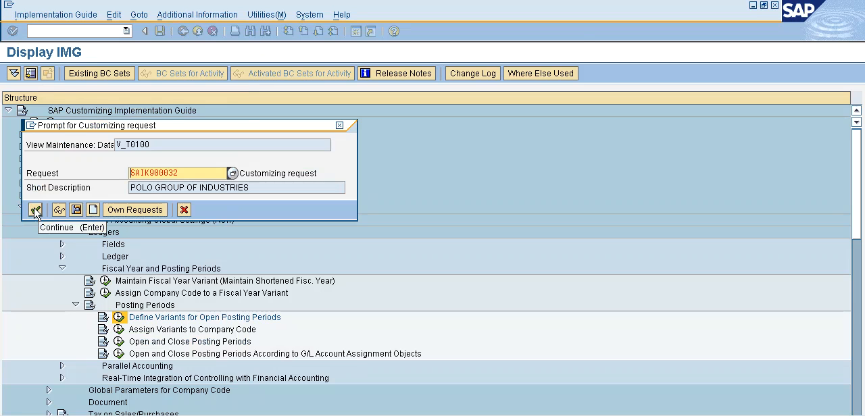
pyautogui.click(35, 212)
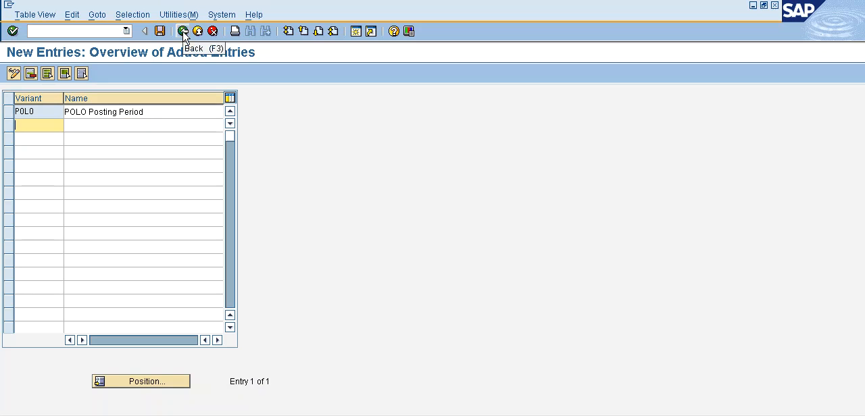
pyautogui.click(183, 32)
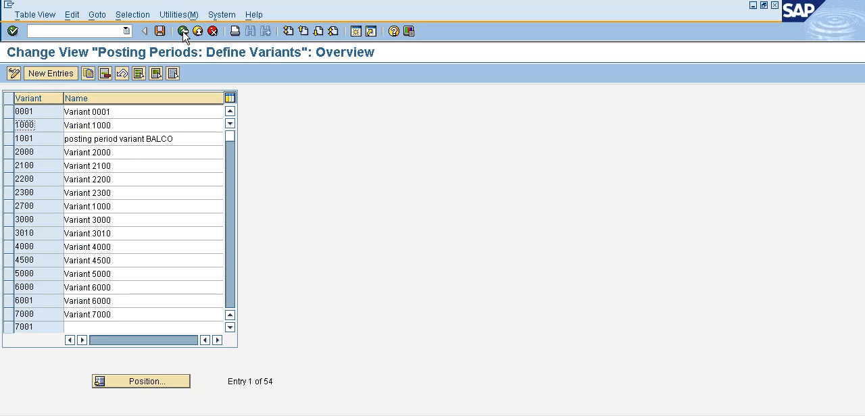
pyautogui.click(183, 31)
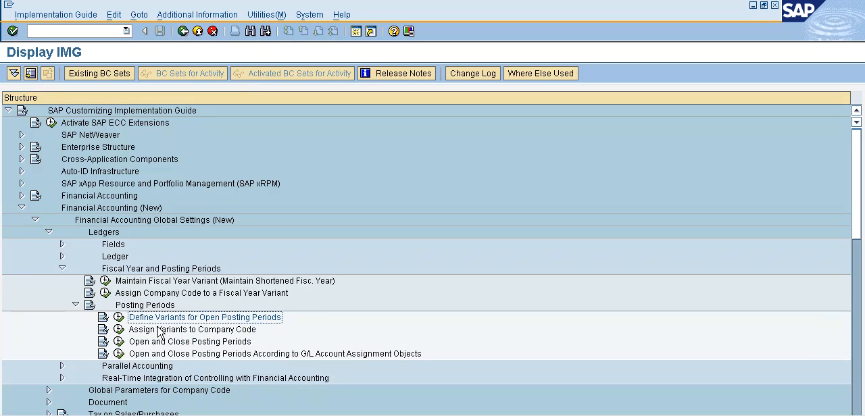
# - Open Assign Variants to Company Code under Posting Periods and position the list at company code POLO
pyautogui.click(119, 330)
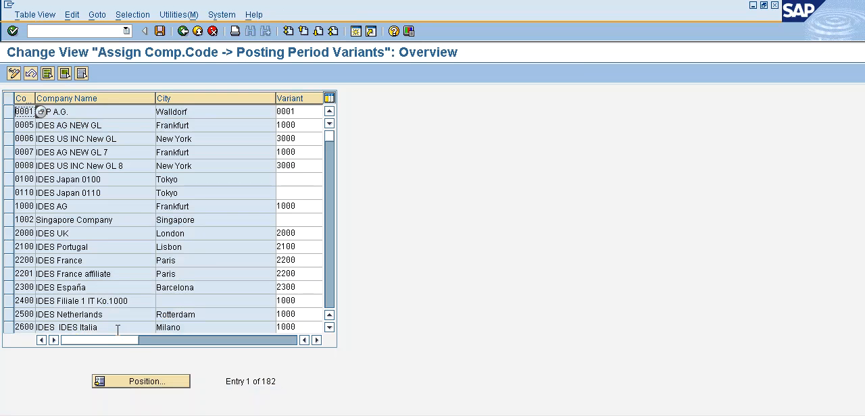
pyautogui.click(154, 386)
pyautogui.write('polo')
pyautogui.press('Return')
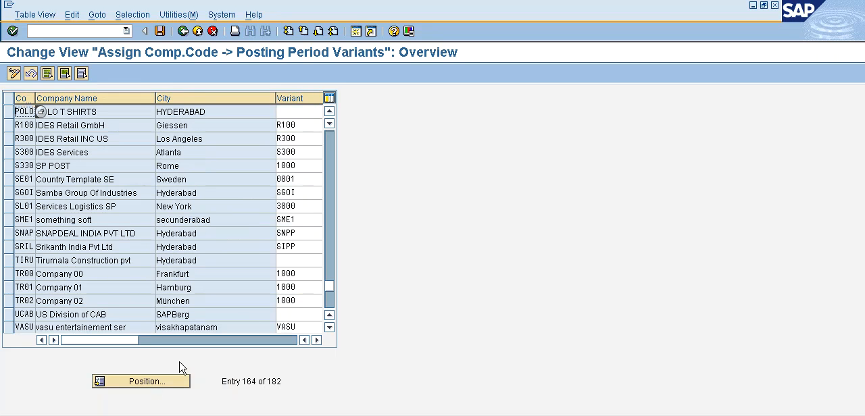
# - Assign posting period variant POLO to company code POLO, save it in the customizing request and return to the IMG
pyautogui.click(312, 111)
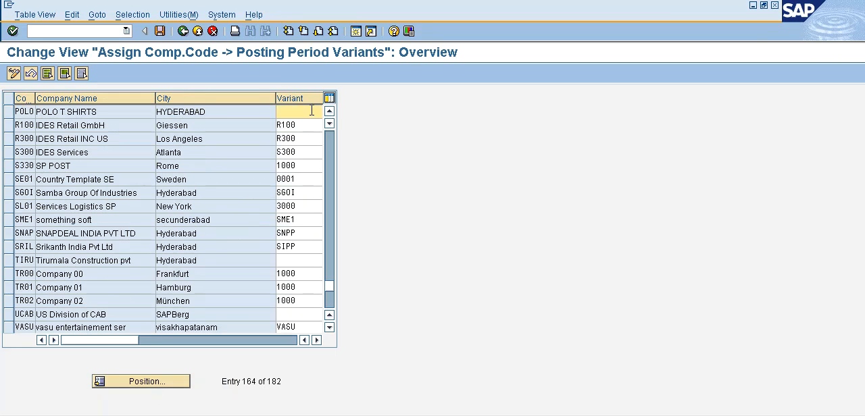
pyautogui.write('POLO')
pyautogui.press('Return')
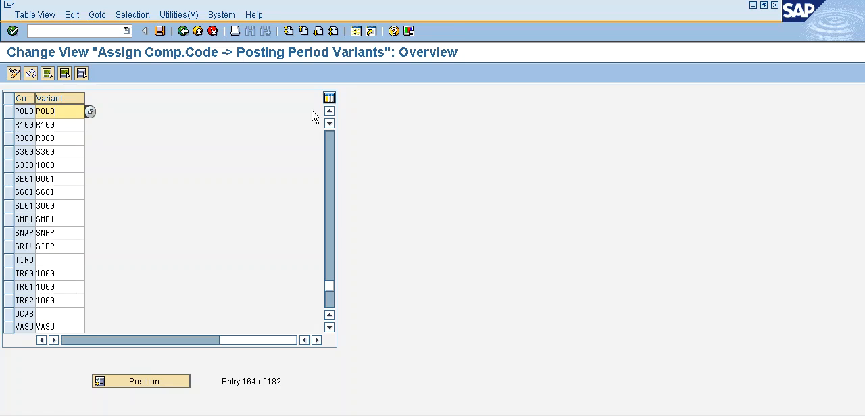
pyautogui.hotkey('ctrl', 's')
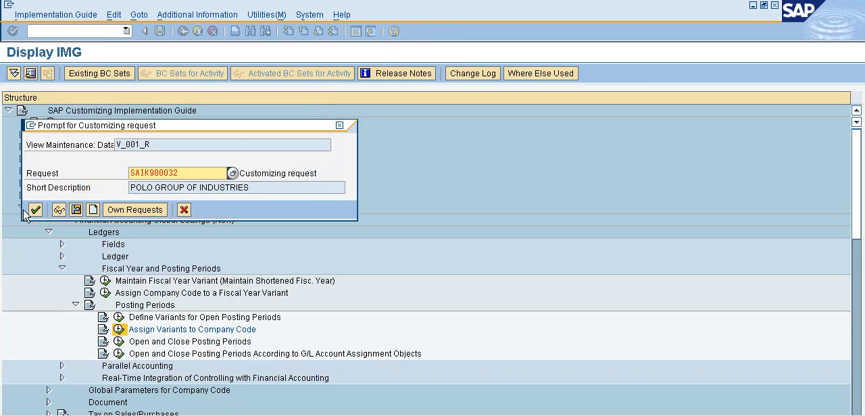
pyautogui.click(34, 210)
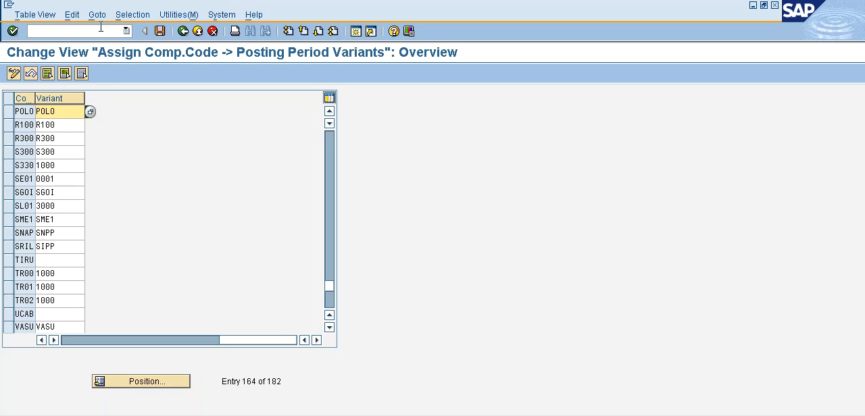
pyautogui.click(184, 32)
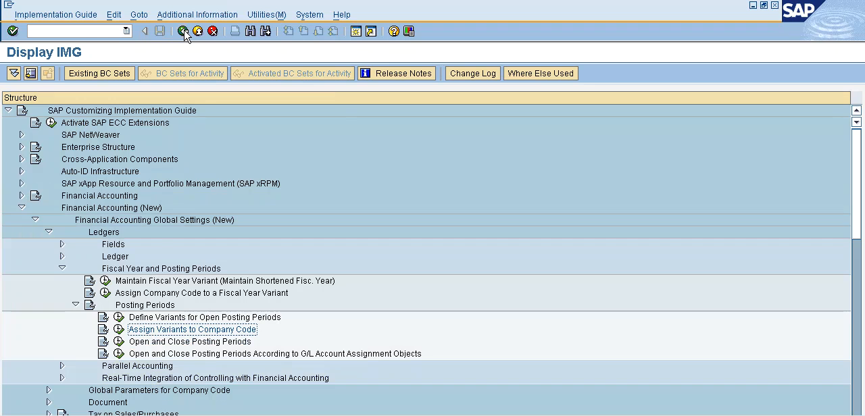
# - Open Open and Close Posting Periods and start a new entry with variant POLO chosen from the possible values
pyautogui.click(119, 345)
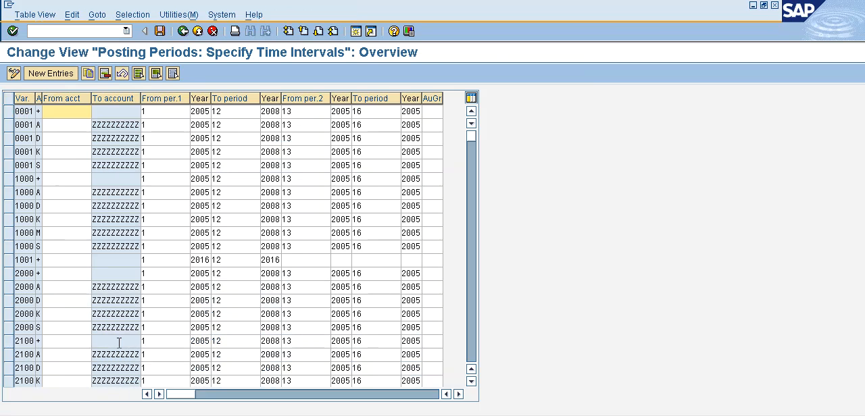
pyautogui.click(63, 75)
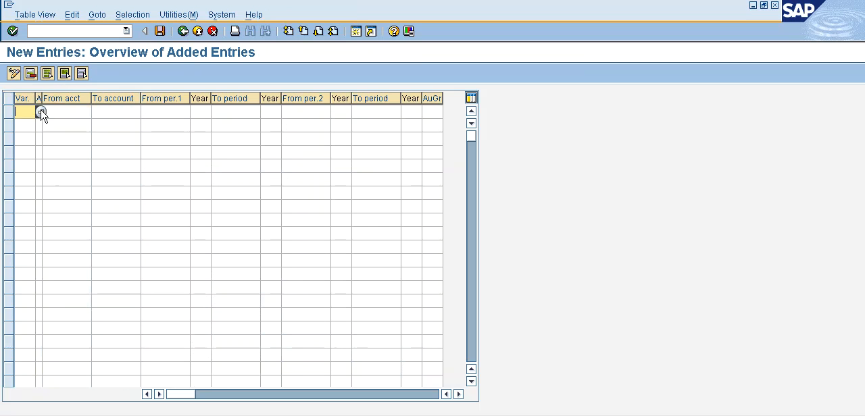
pyautogui.click(41, 114)
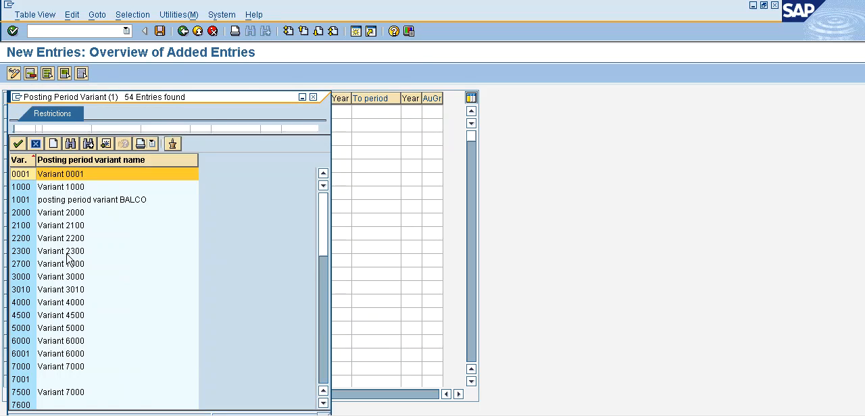
pyautogui.scroll(-10, 65, 277)
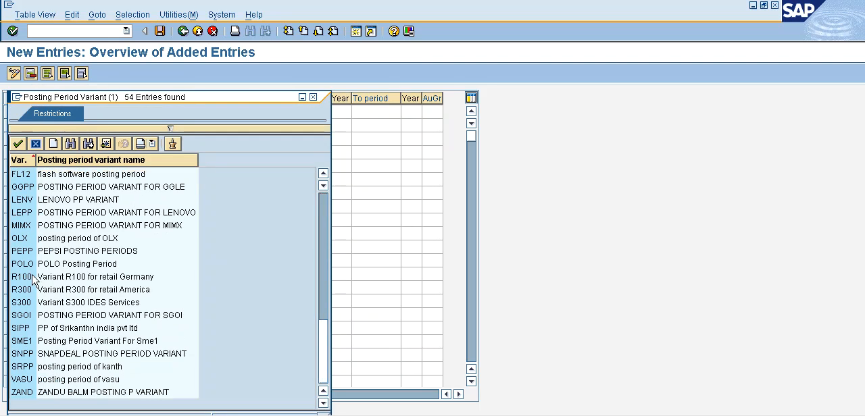
pyautogui.doubleClick(56, 265)
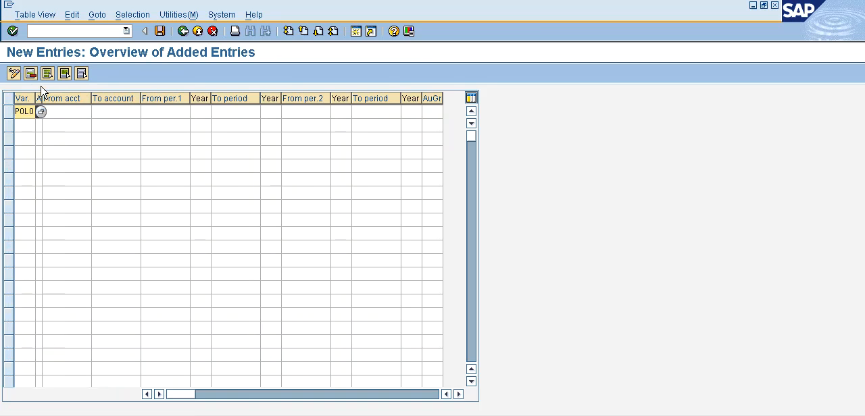
# - Widen the account type column and set the POLO entry's account type to +, valid for all account types
pyautogui.moveTo(41, 94); pyautogui.dragTo(70, 94)
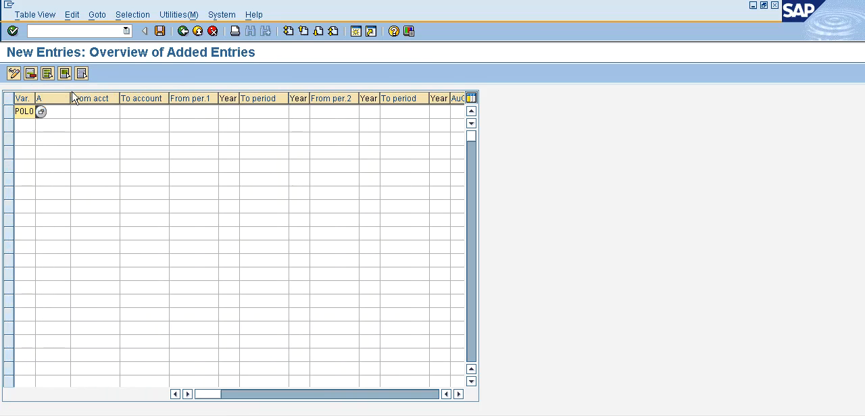
pyautogui.click(54, 111)
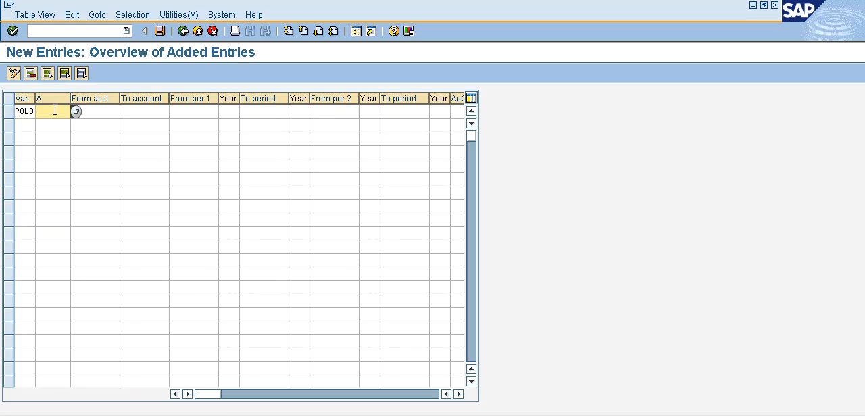
pyautogui.click(78, 110)
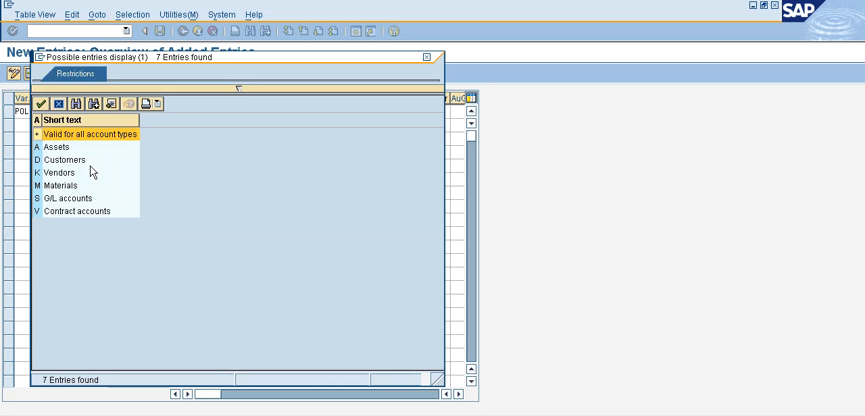
pyautogui.doubleClick(81, 137)
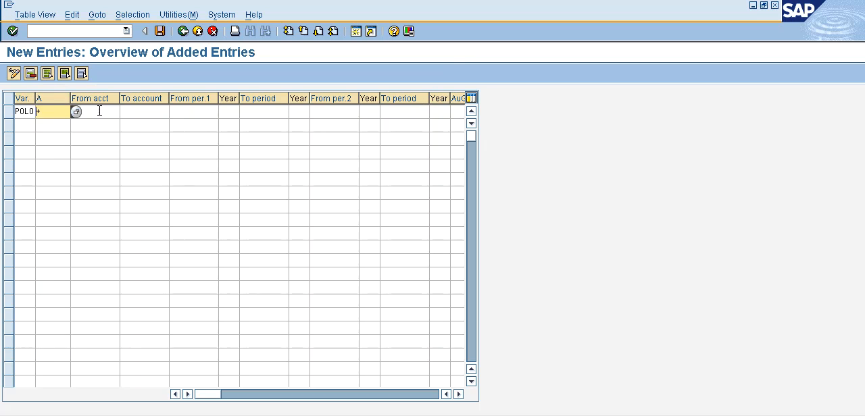
# - Set the first posting interval of the POLO entry from period 1, year 2017, to period 12, year 2017
pyautogui.click(183, 116)
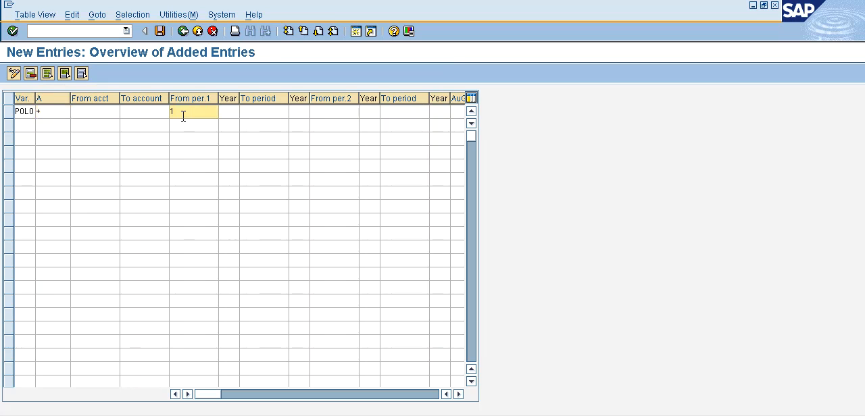
pyautogui.press('Tab')
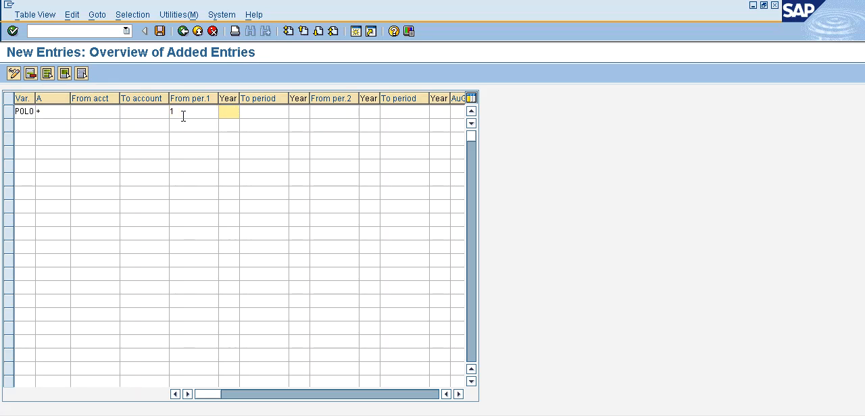
pyautogui.write('2017')
pyautogui.press('Tab')
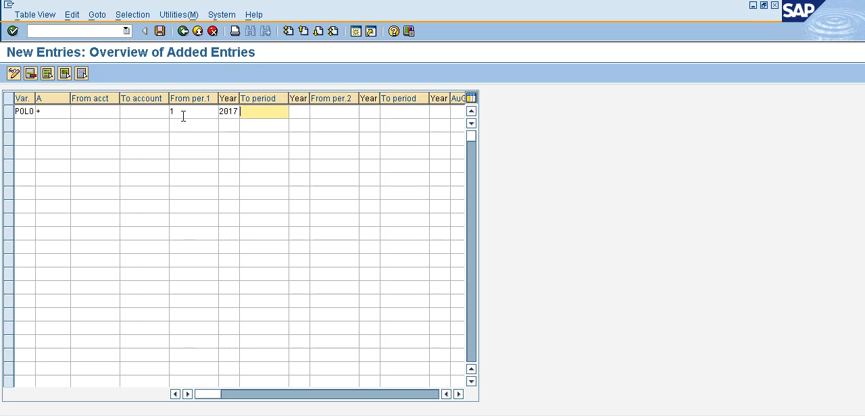
pyautogui.write('12')
pyautogui.press('Tab')
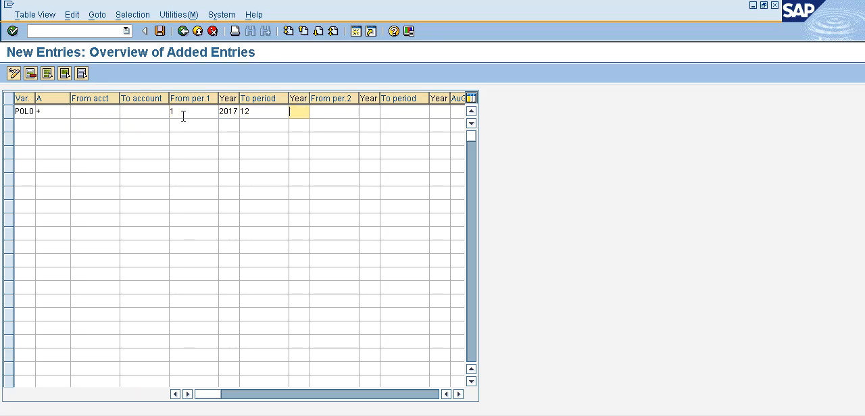
pyautogui.write('2017')
pyautogui.press('Tab')
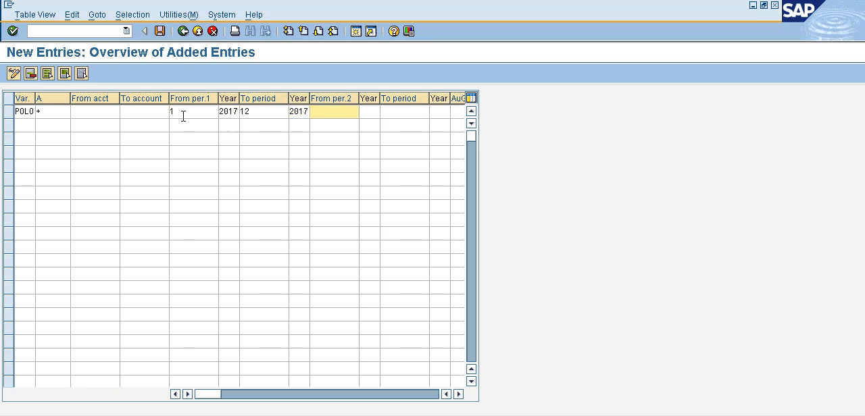
# - Set the second posting interval of the POLO entry from period 13, year 2017, to period 16, year 2017
pyautogui.write('13')
pyautogui.press('Tab')
pyautogui.write('2017')
pyautogui.press('Tab')
pyautogui.write('16')
pyautogui.press('Tab')
pyautogui.write('2017')
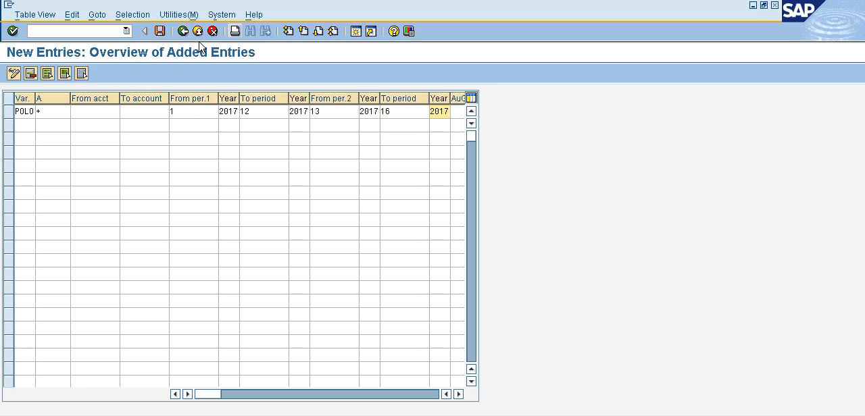
# - Save the POLO posting period intervals in the POLO GROUP OF INDUSTRIES customizing request
pyautogui.click(160, 32)
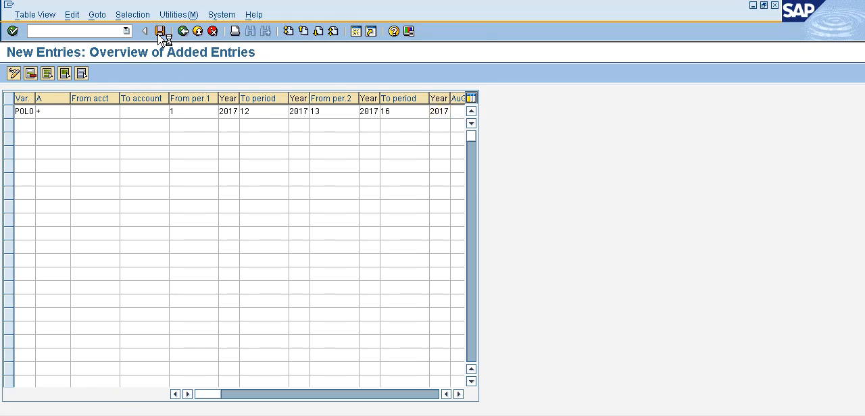
pyautogui.click(33, 212)
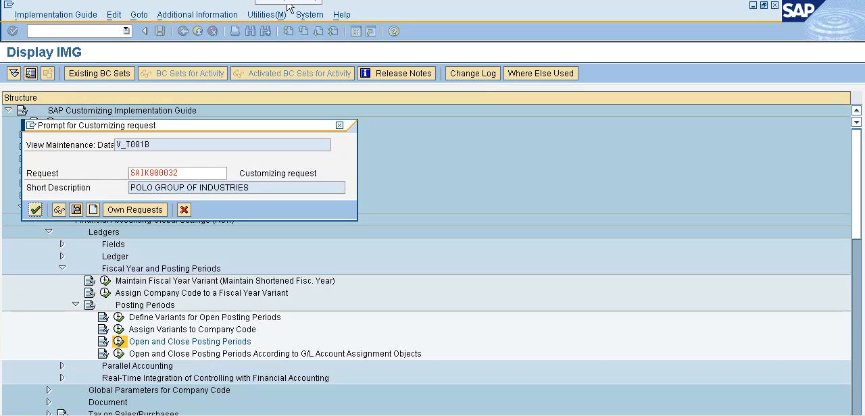
pyautogui.click(35, 211)
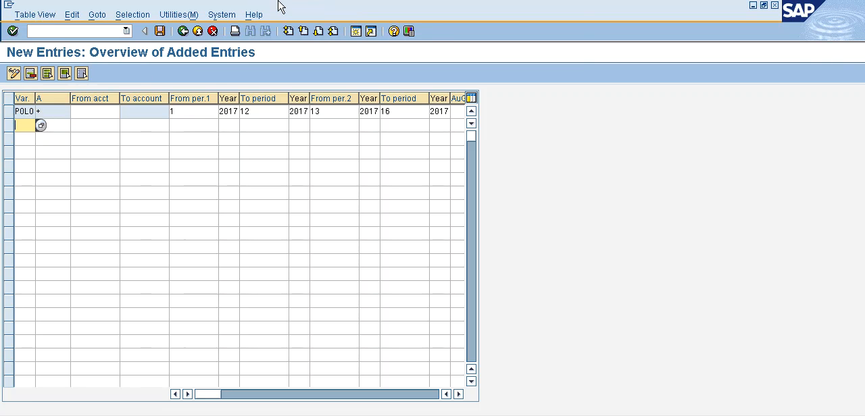